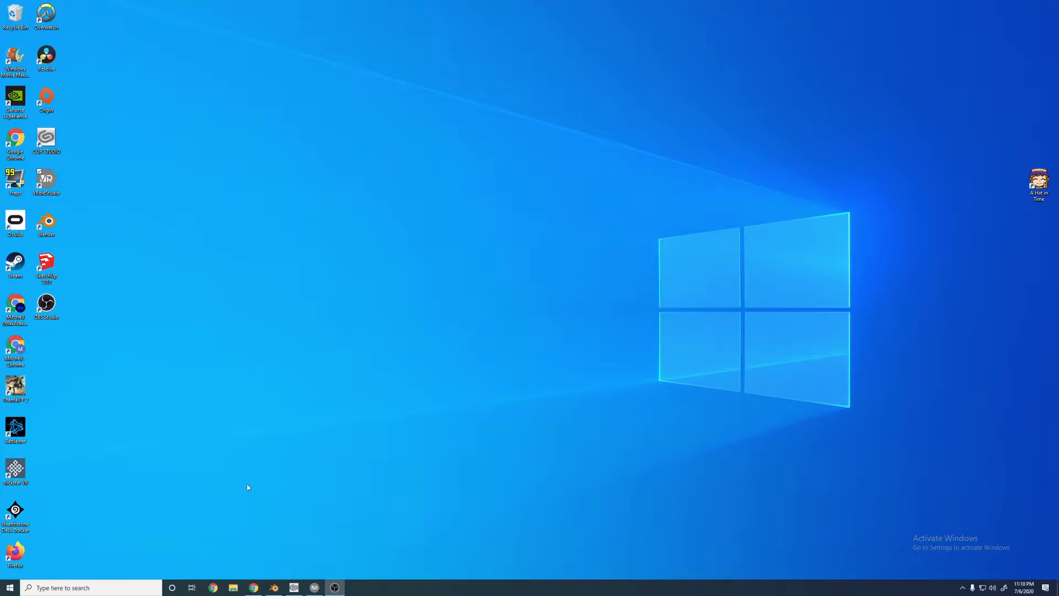
# - Load the Sendagaya_Shibu sample avatar in VRoid Studio and orbit to view her side
pyautogui.moveTo(253, 588)
pyautogui.click(314, 587)
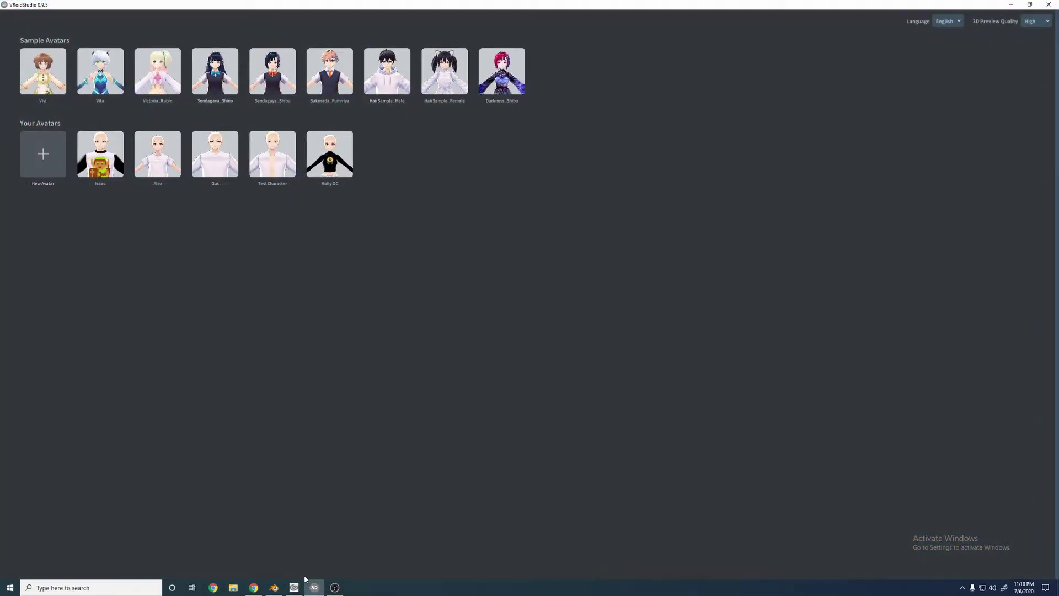
pyautogui.click(284, 84)
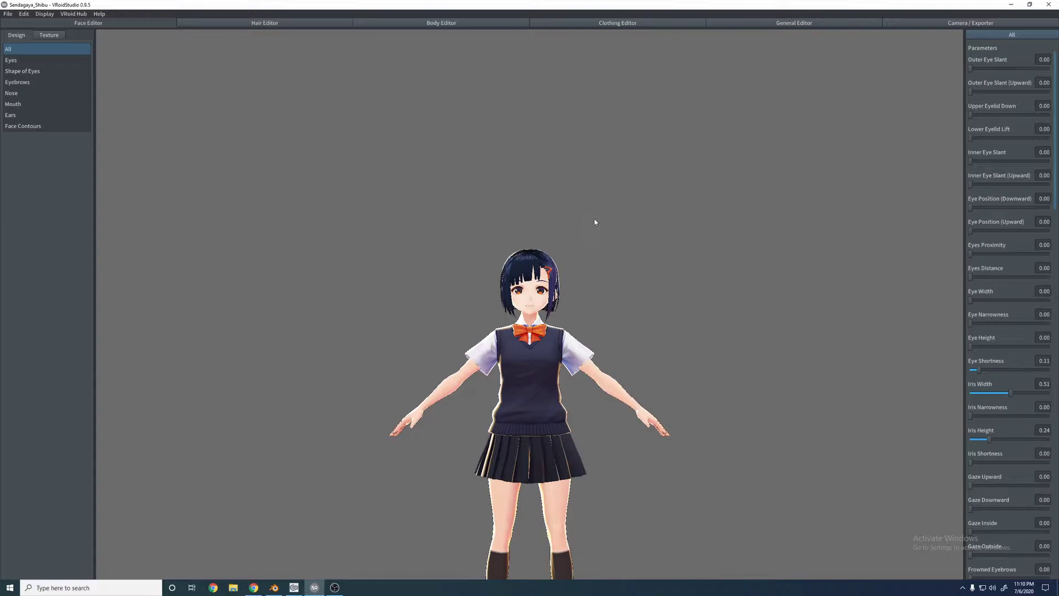
pyautogui.moveTo(616, 176); pyautogui.dragTo(594, 221)
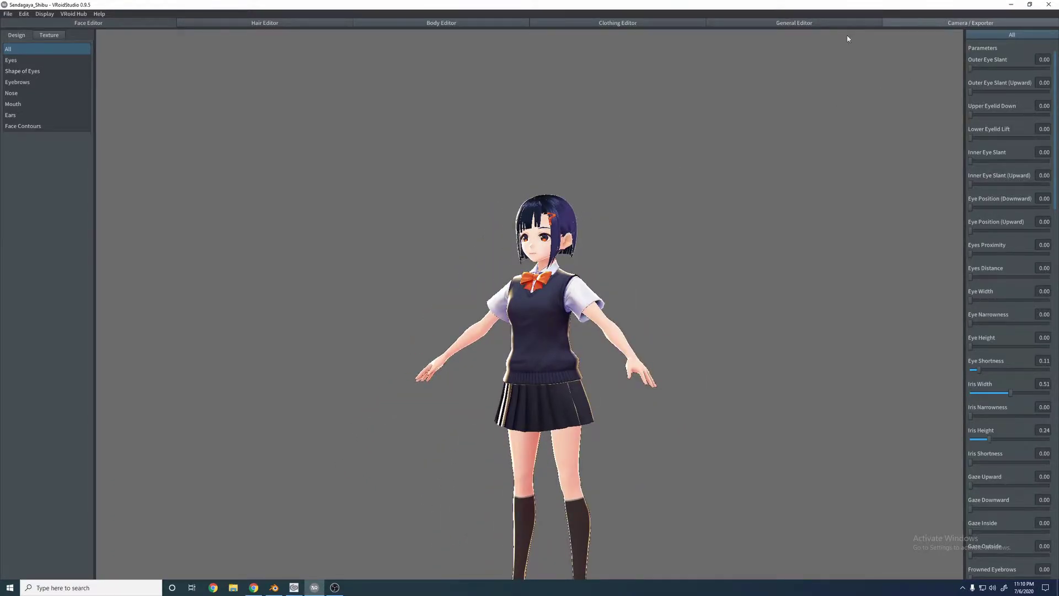
# - Go to the avatar's Camera/Exporter export settings and expand Mesh Simplification
pyautogui.click(33, 113)
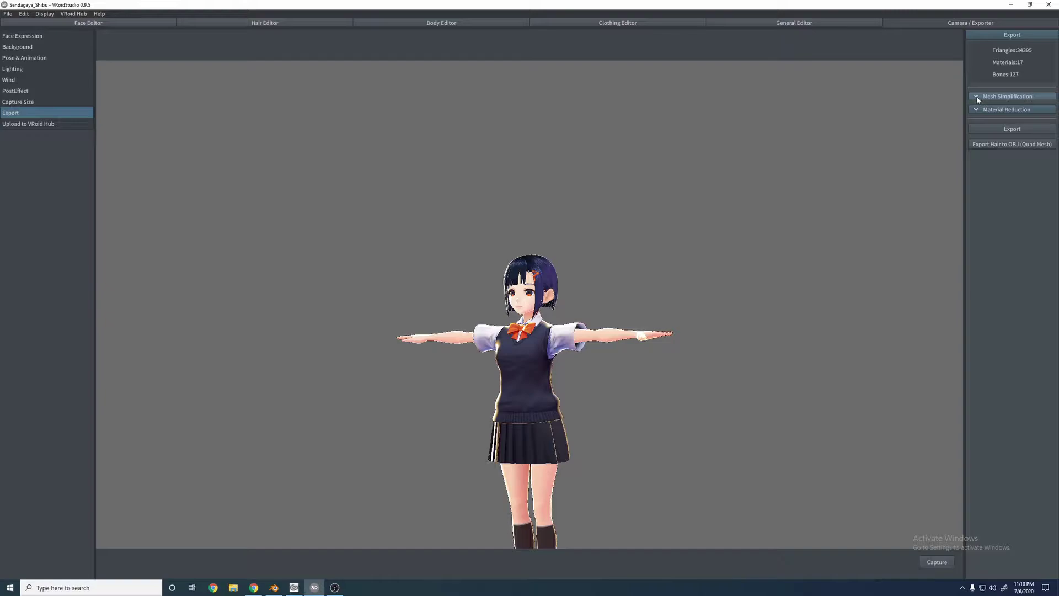
pyautogui.moveTo(671, 283); pyautogui.dragTo(694, 225, button='middle')
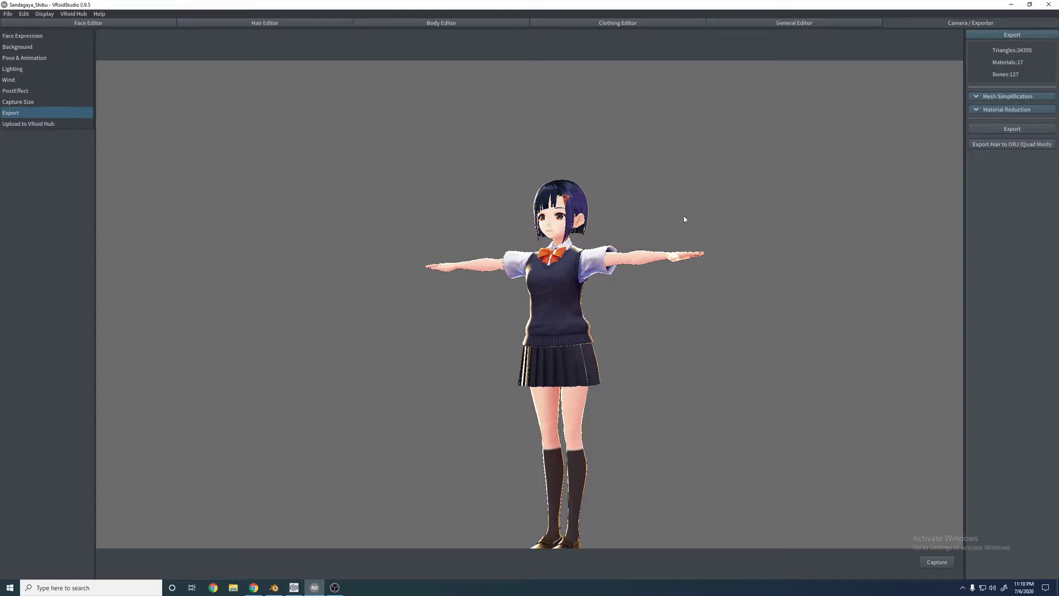
pyautogui.click(970, 96)
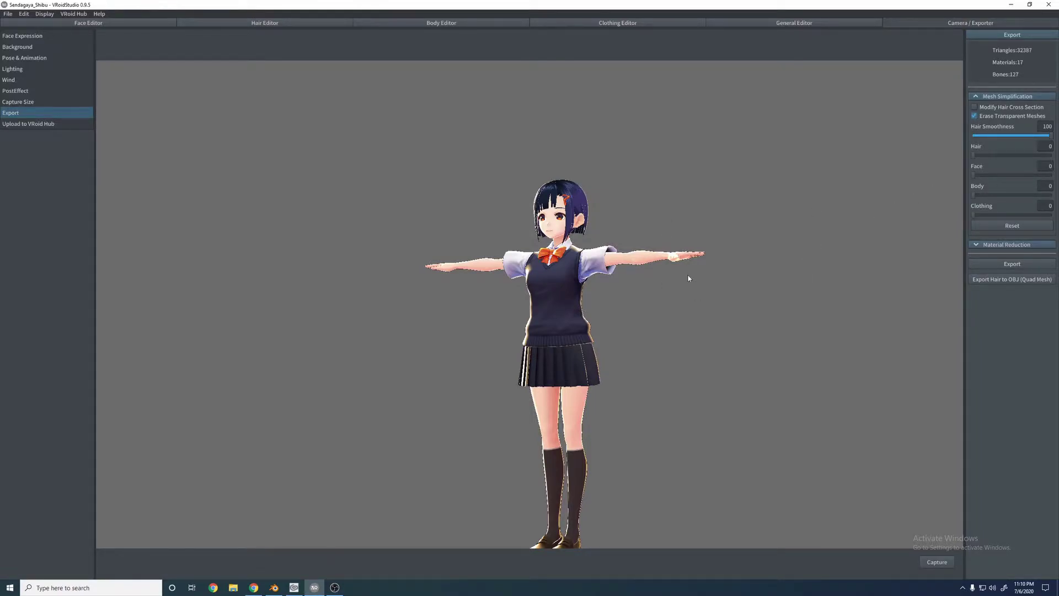
pyautogui.scroll(4, 655, 242)
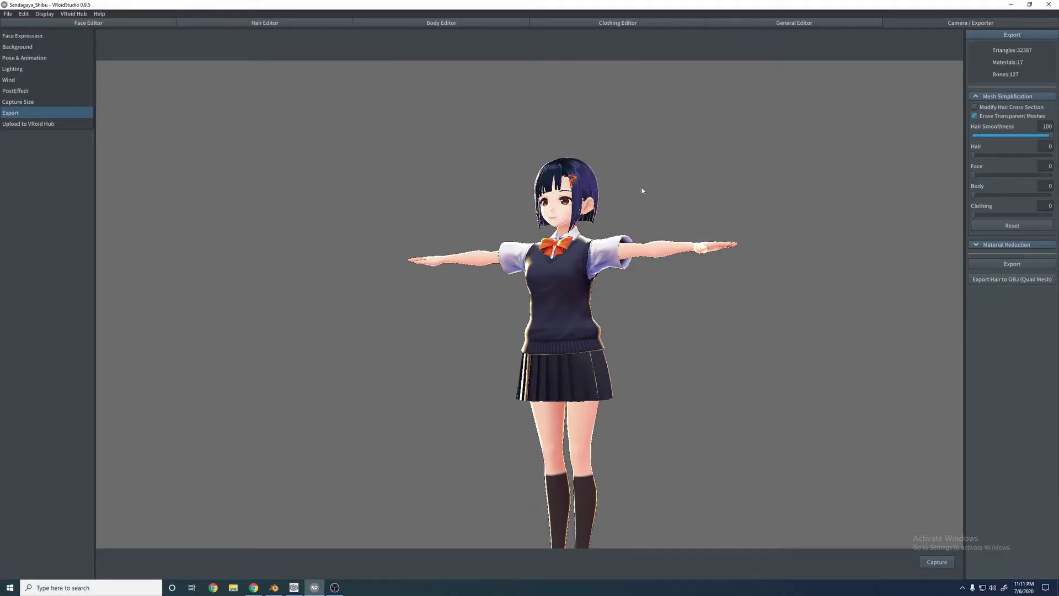
# - Name the avatar 'YOutube Export' in the VRM export settings and confirm
pyautogui.click(1000, 263)
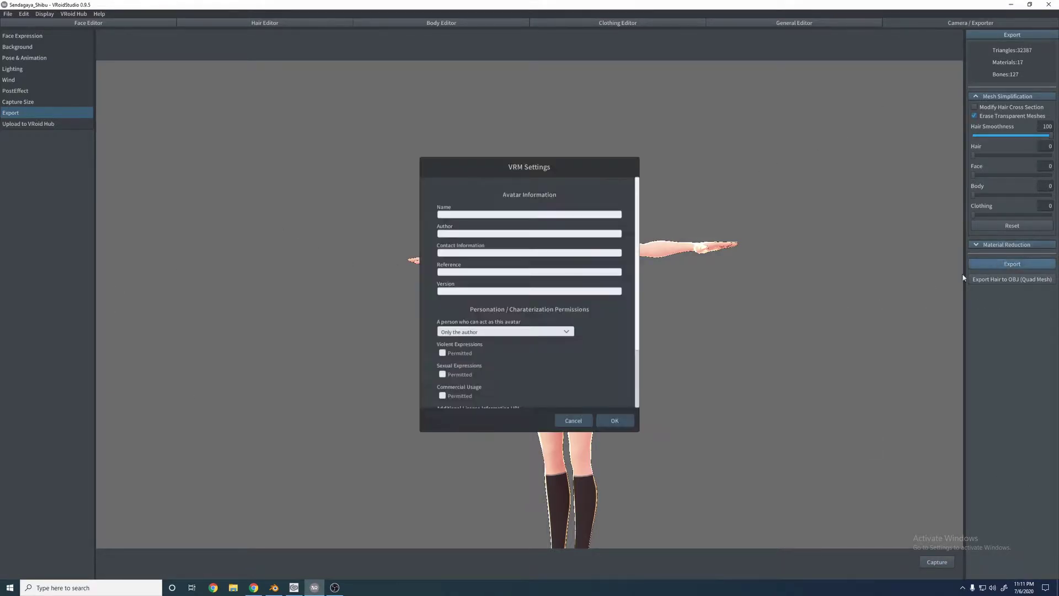
pyautogui.click(447, 215)
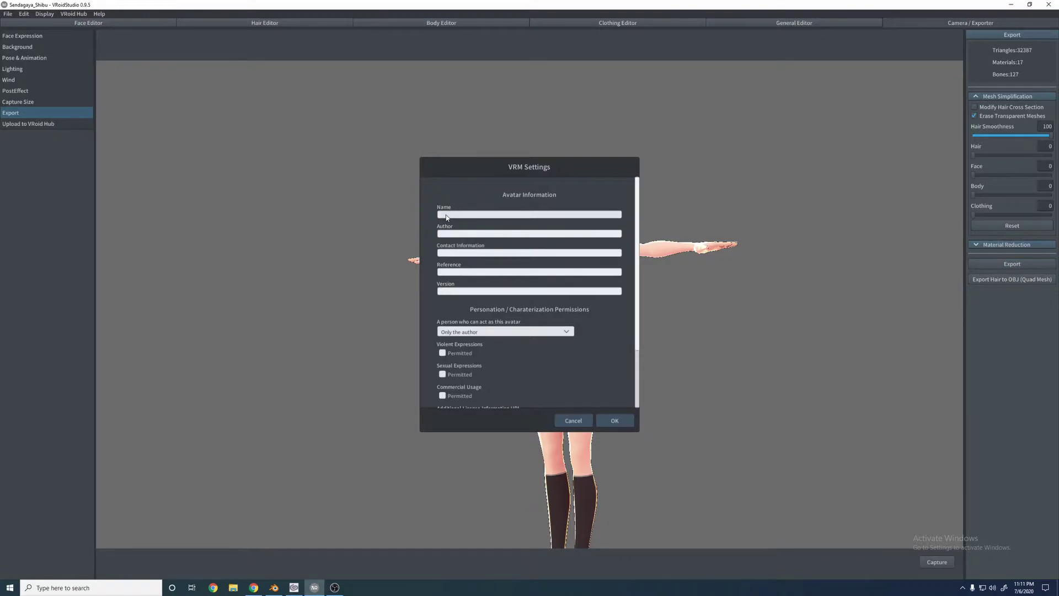
pyautogui.write('YOutube Export')
pyautogui.click(614, 420)
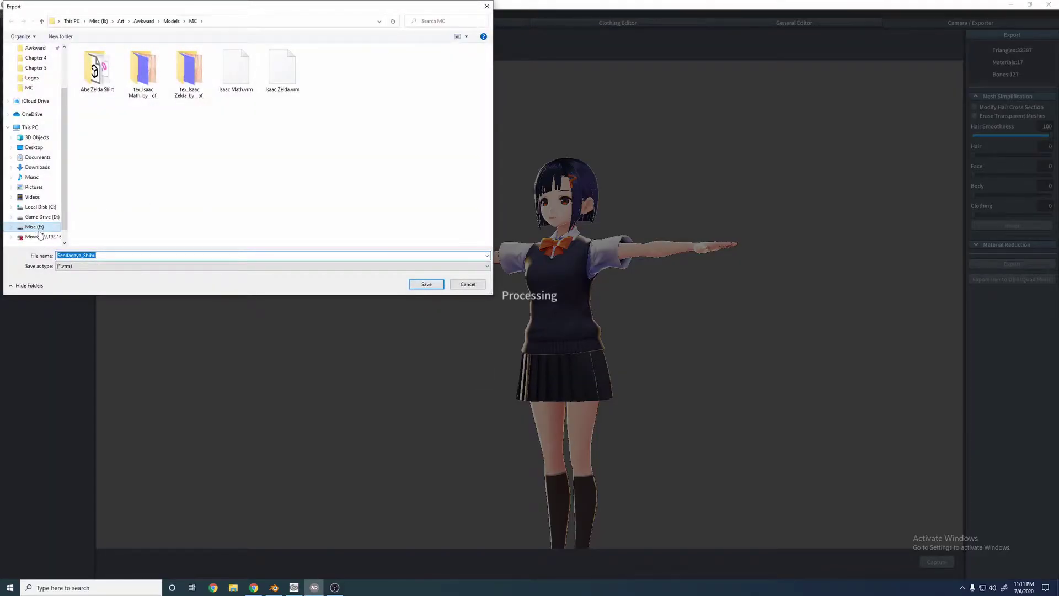
# - Save Sendagaya_Shibu.vrm into Misc (E:) > Youtube, then close VRoid Studio
pyautogui.click(34, 227)
pyautogui.doubleClick(102, 70)
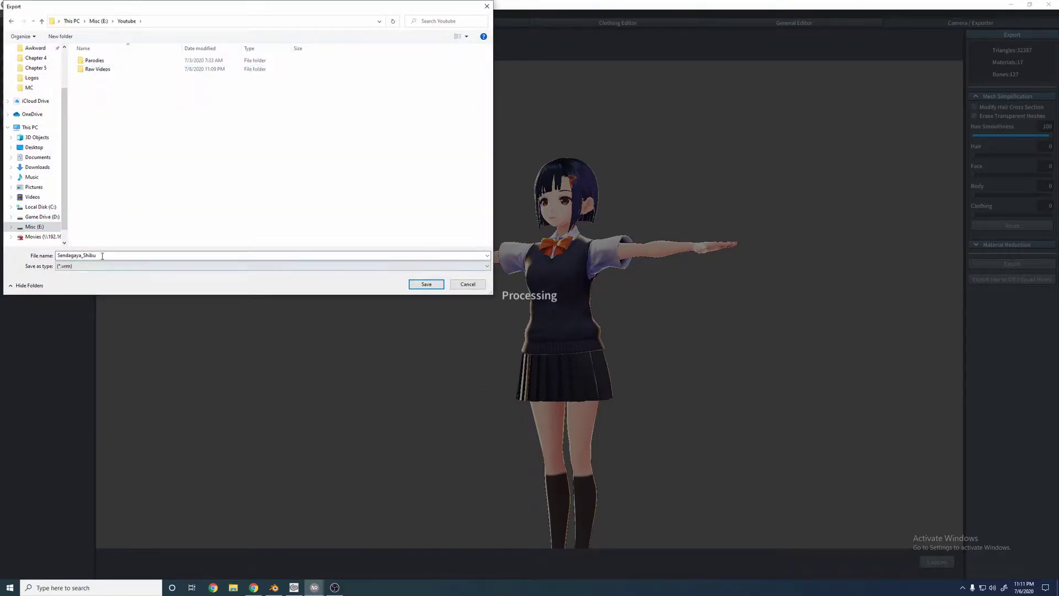
pyautogui.click(439, 286)
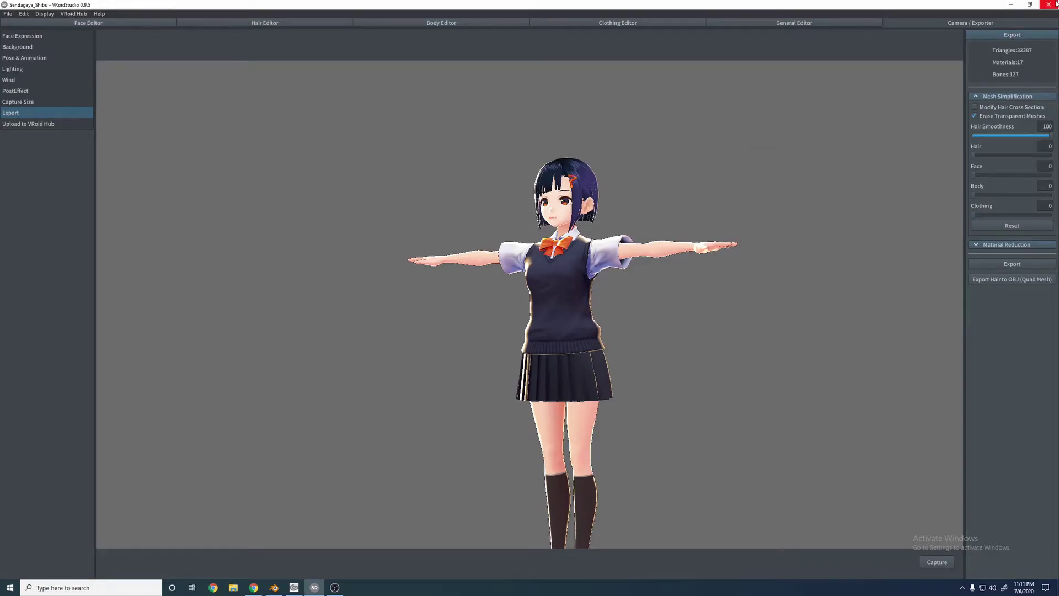
pyautogui.click(1055, 3)
# - In Blender, dismiss the splash screen and delete the default cube
pyautogui.click(275, 586)
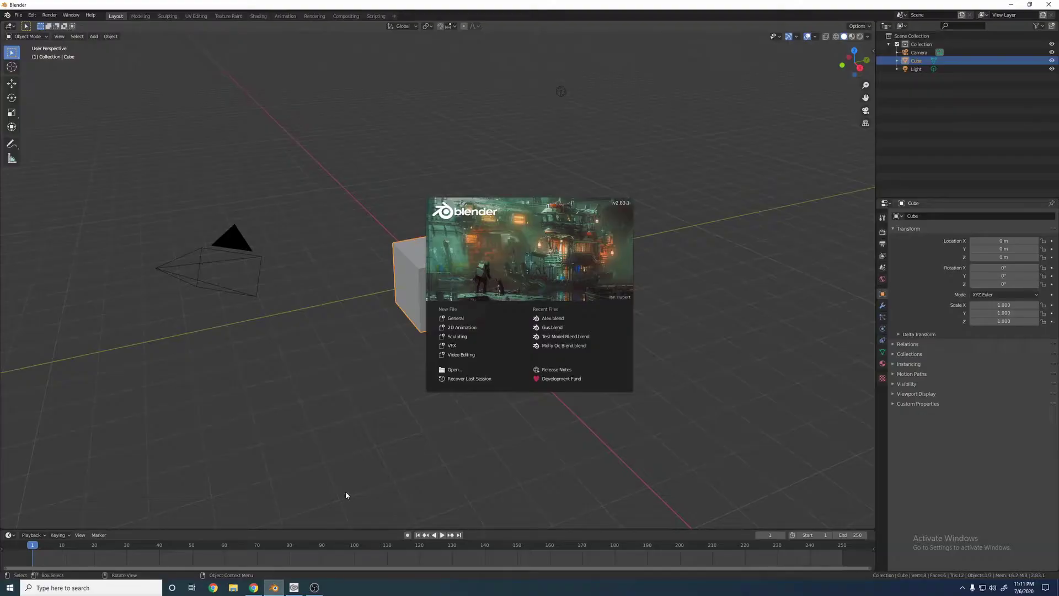
pyautogui.click(673, 333)
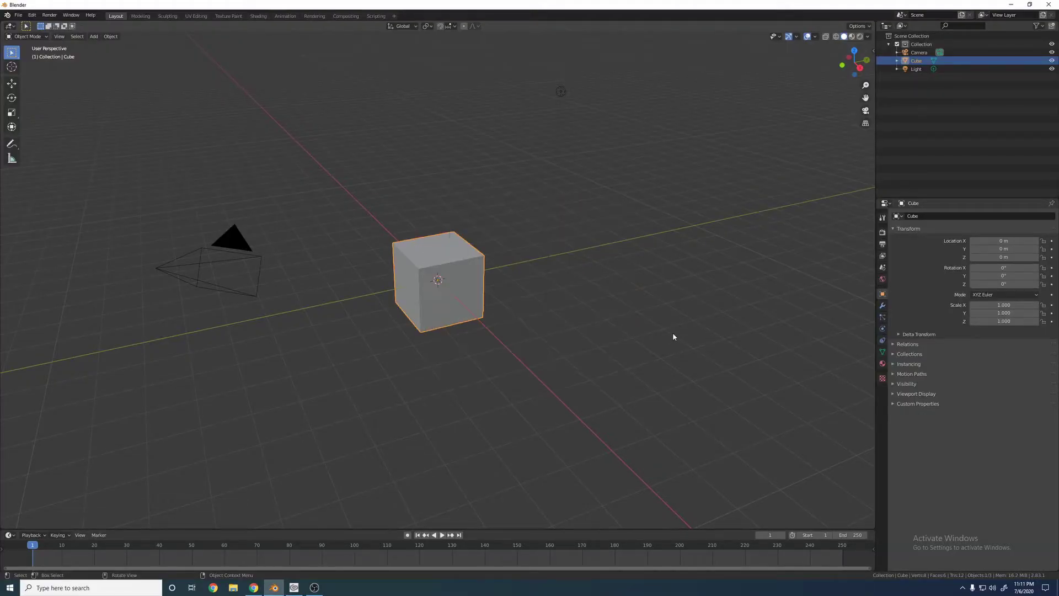
pyautogui.rightClick(462, 270)
pyautogui.click(423, 401)
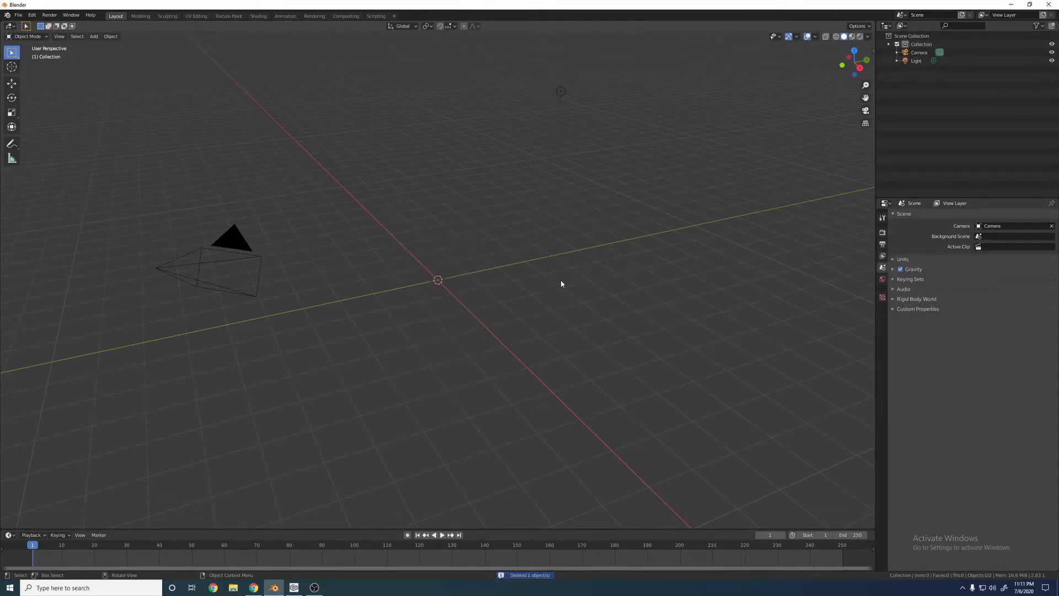
# - Start an add-on install from file via Edit > Preferences > Add-ons
pyautogui.click(32, 15)
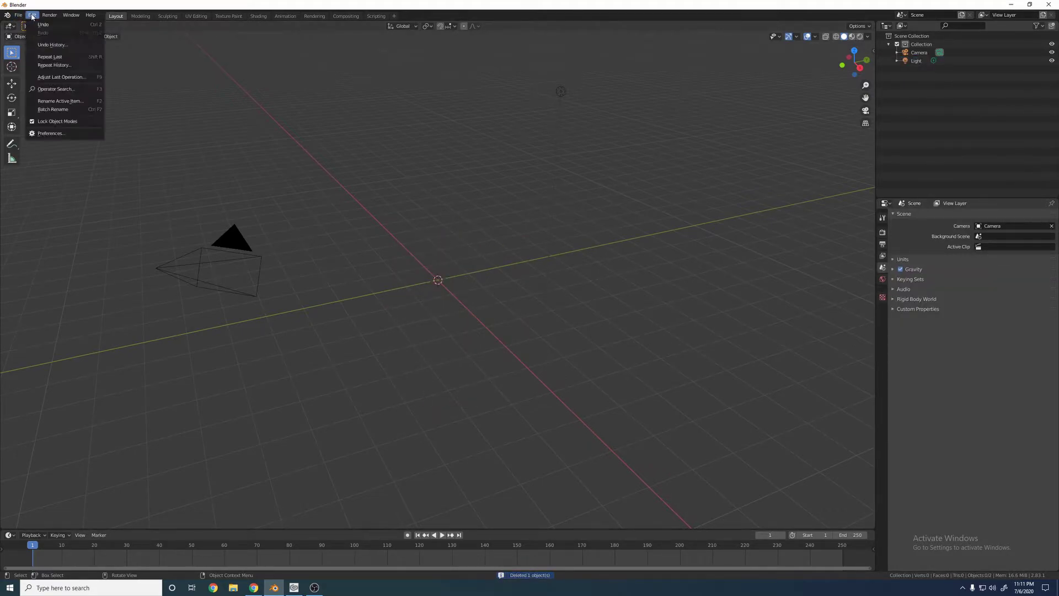
pyautogui.click(52, 134)
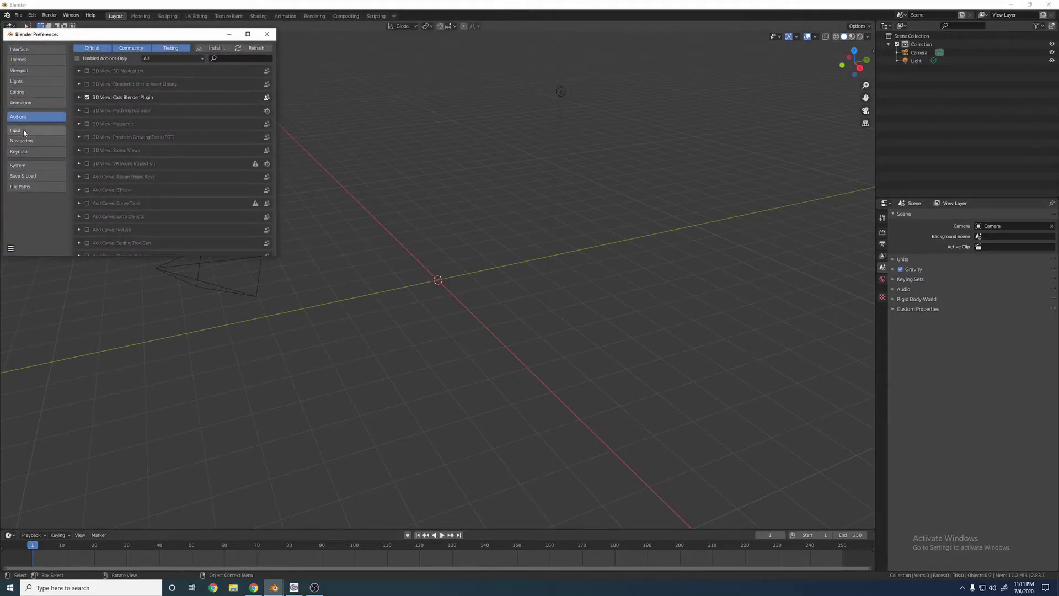
pyautogui.click(215, 48)
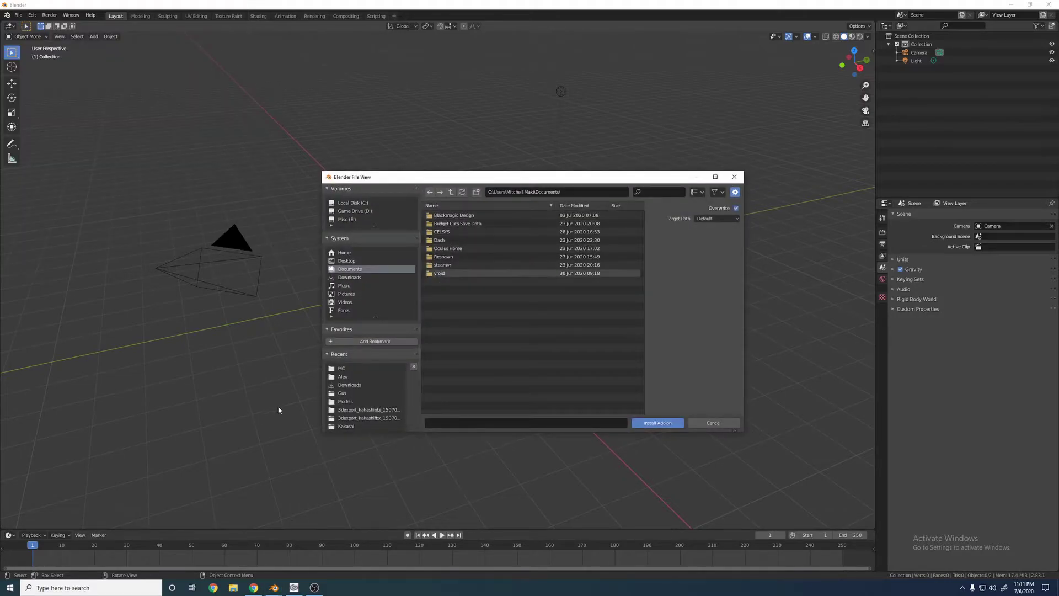
# - Review the cats-blender-plugin and VRM_IMPORTER GitHub pages in Chrome, then minimize the browser
pyautogui.click(254, 588)
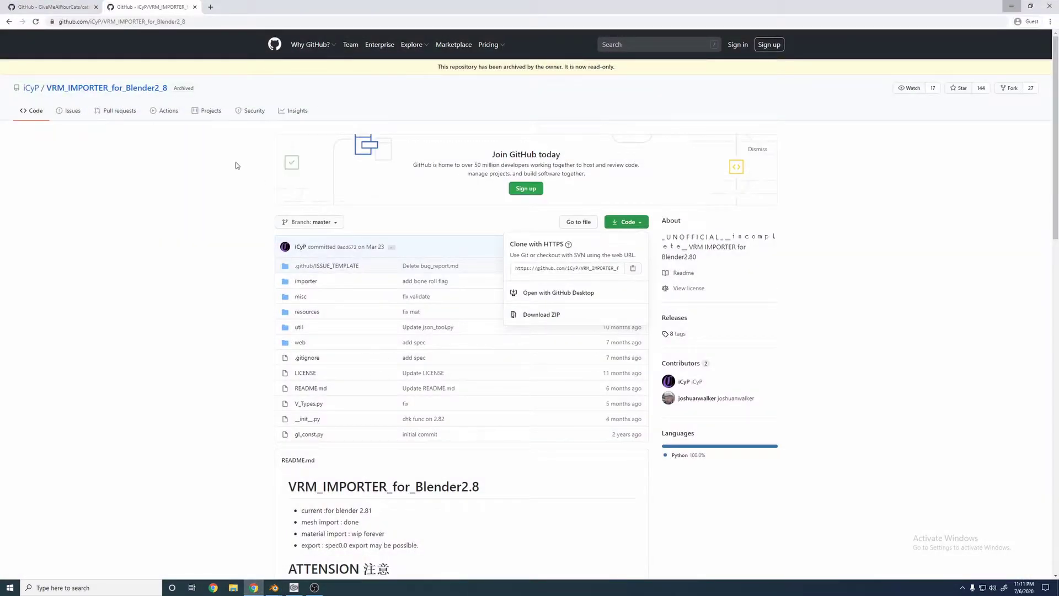
pyautogui.click(53, 4)
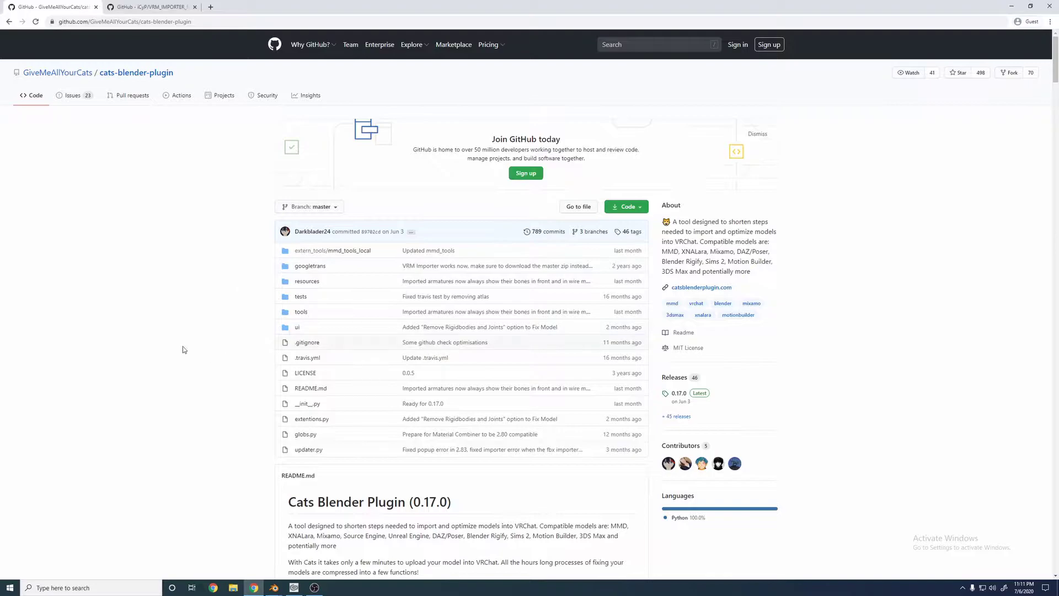
pyautogui.scroll(-2, 191, 331)
pyautogui.scroll(2, 193, 339)
pyautogui.click(150, 8)
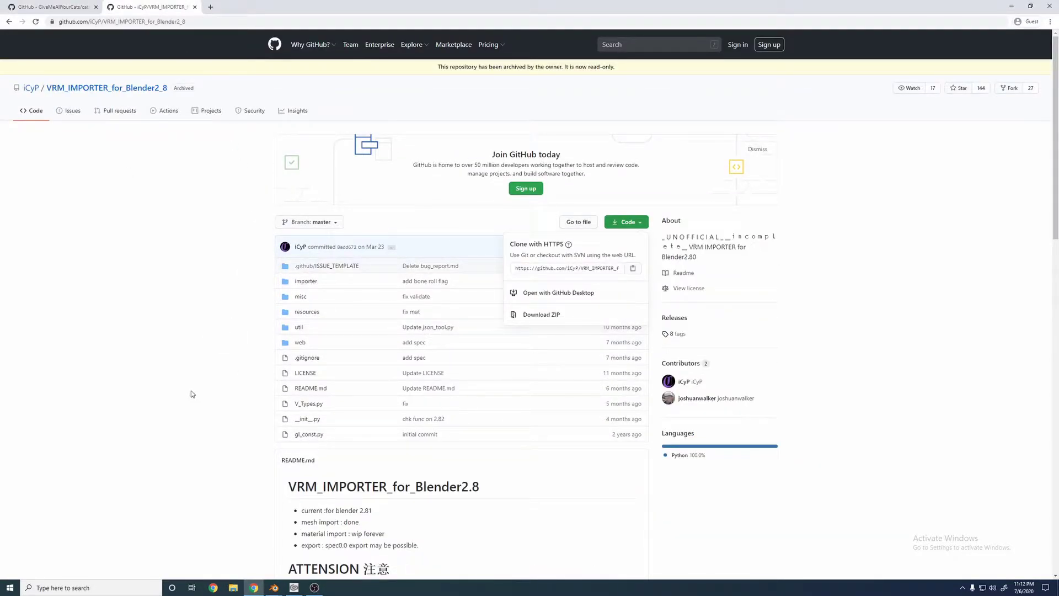
pyautogui.click(1010, 8)
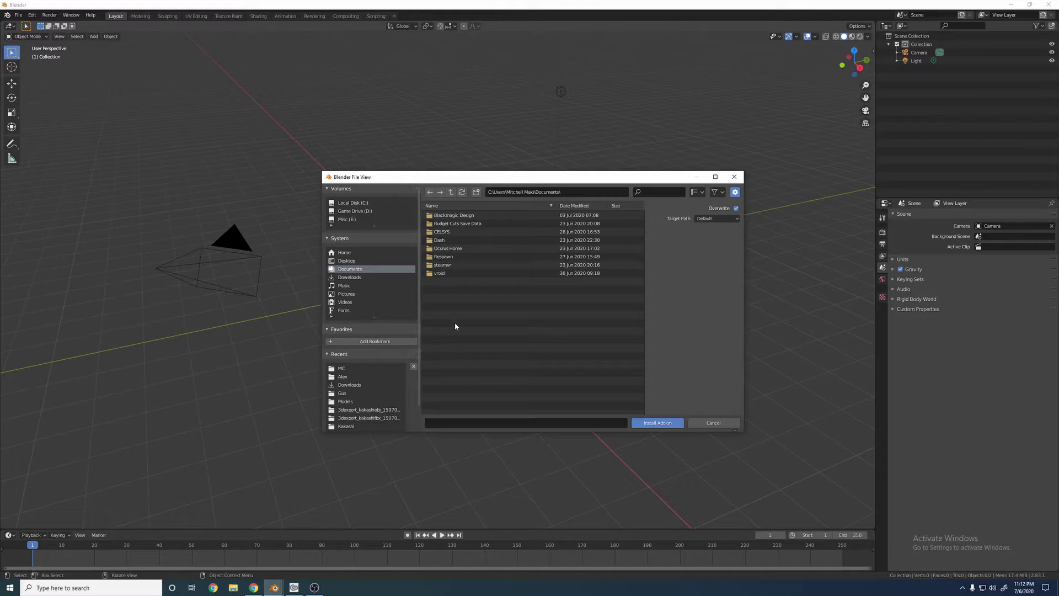
# - Cancel the add-on install file browser without installing anything
pyautogui.moveTo(502, 179)
pyautogui.mouseDown()
pyautogui.moveTo(492, 173)
pyautogui.moveTo(511, 164)
pyautogui.moveTo(492, 175)
pyautogui.mouseUp()
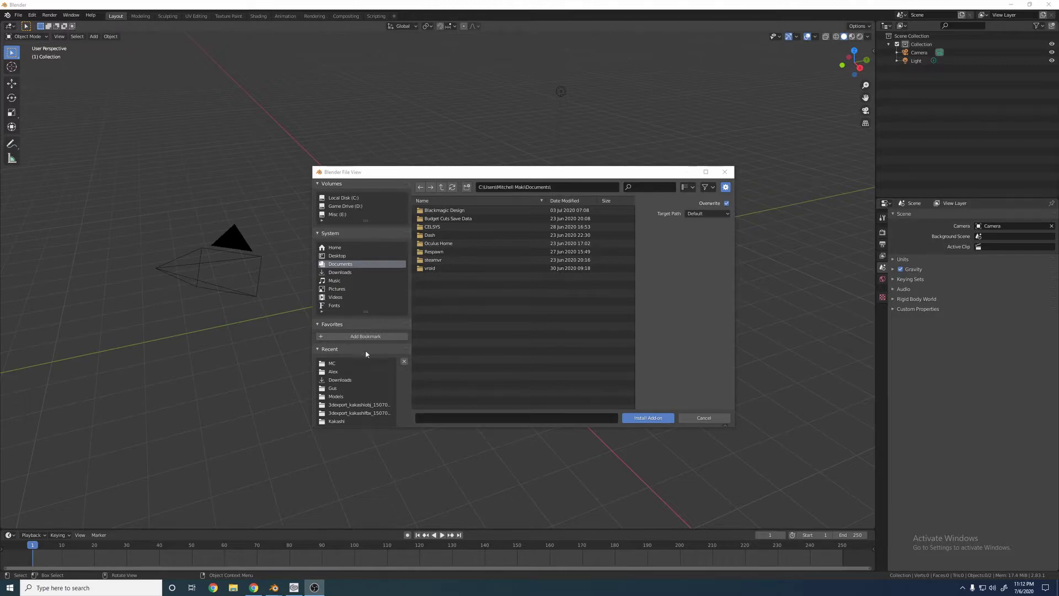
pyautogui.click(346, 381)
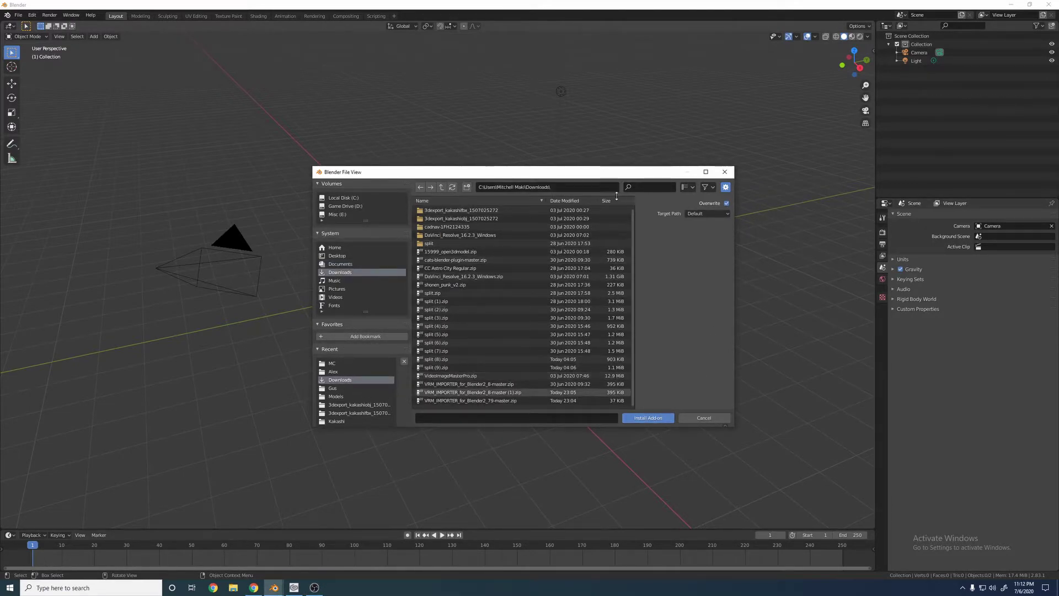
pyautogui.click(703, 418)
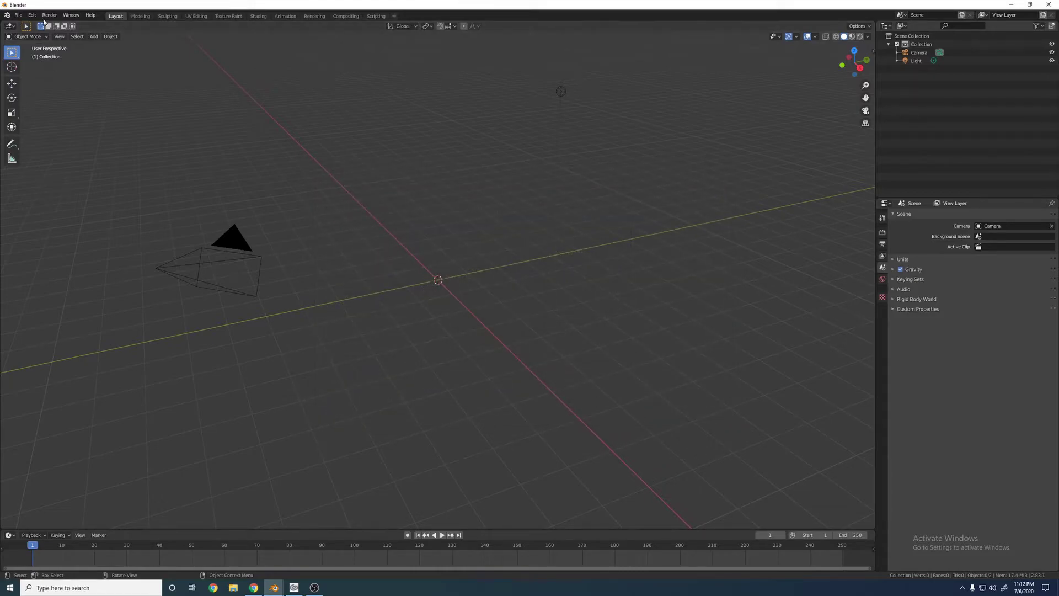
# - Re-enable Cats Blender Plugin in Preferences and filter Testing to show the enabled VRM_IMPORTER
pyautogui.click(32, 15)
pyautogui.click(52, 134)
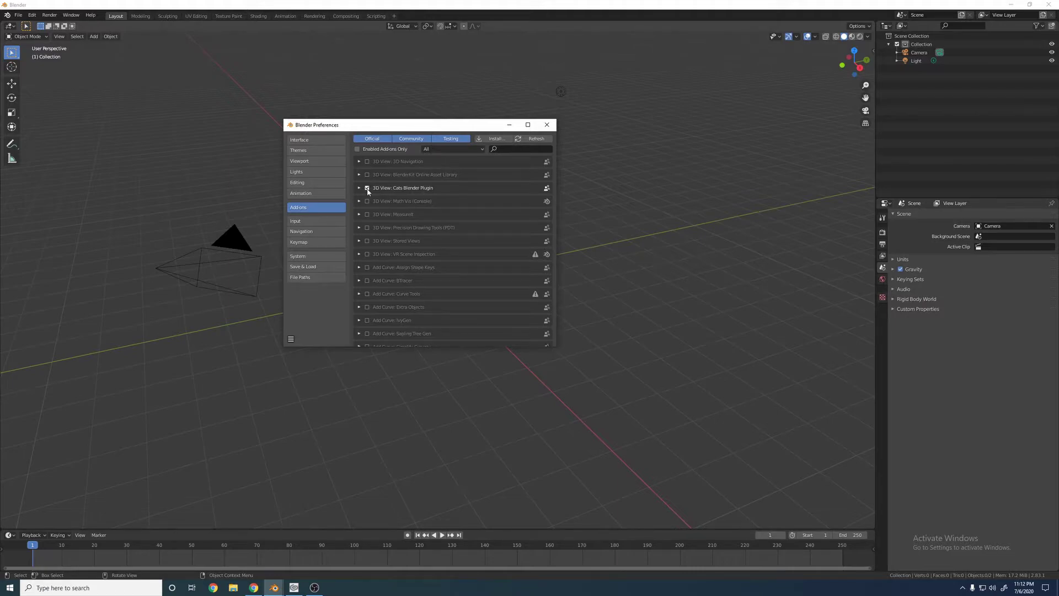
pyautogui.click(367, 188)
pyautogui.click(366, 188)
pyautogui.click(461, 142)
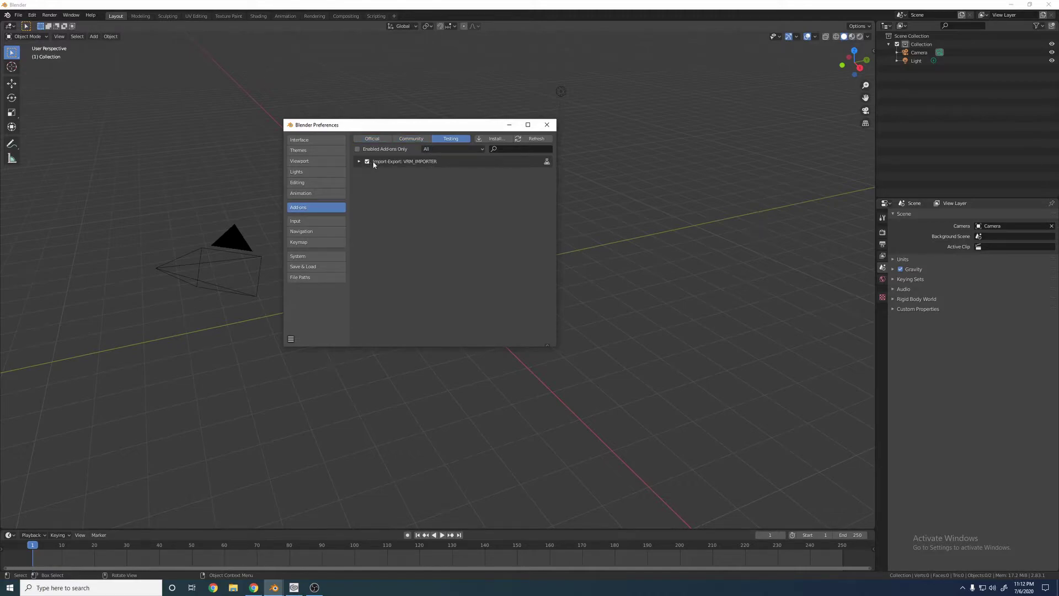
# - Close Preferences and show the CATS panel in the viewport sidebar
pyautogui.click(546, 125)
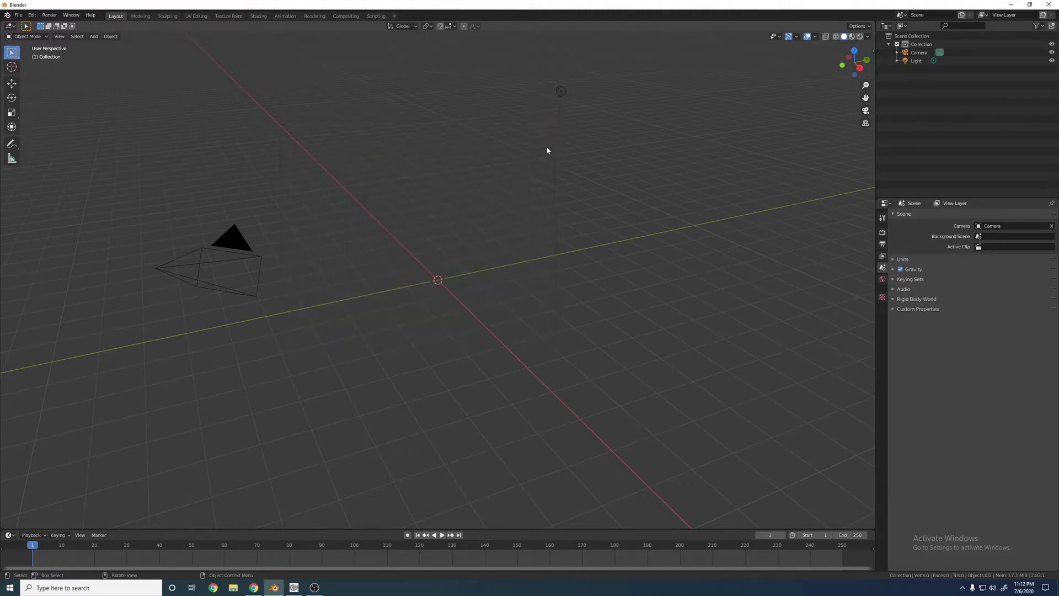
pyautogui.click(872, 50)
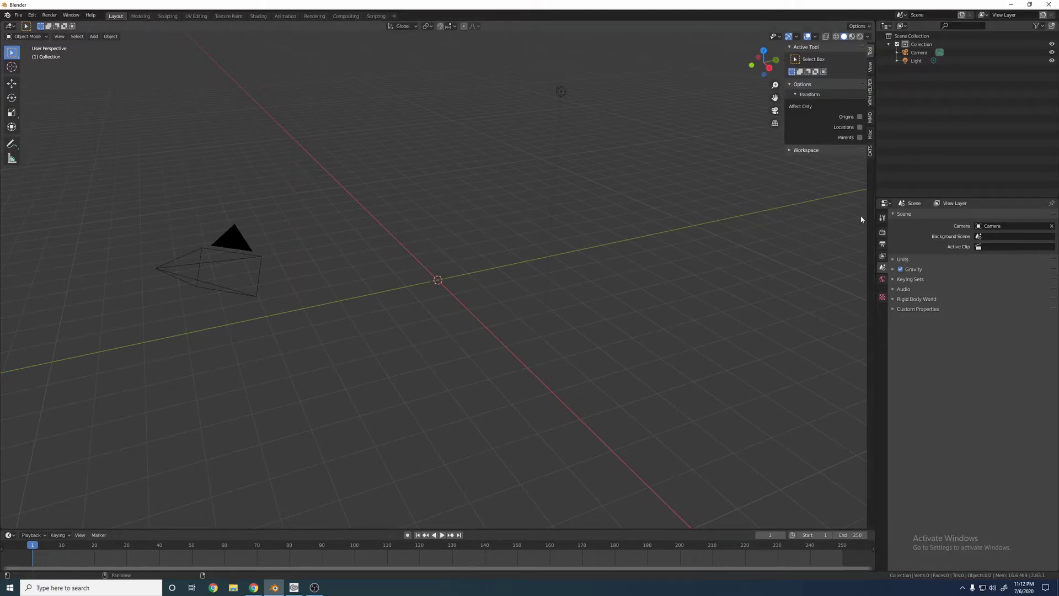
pyautogui.click(870, 151)
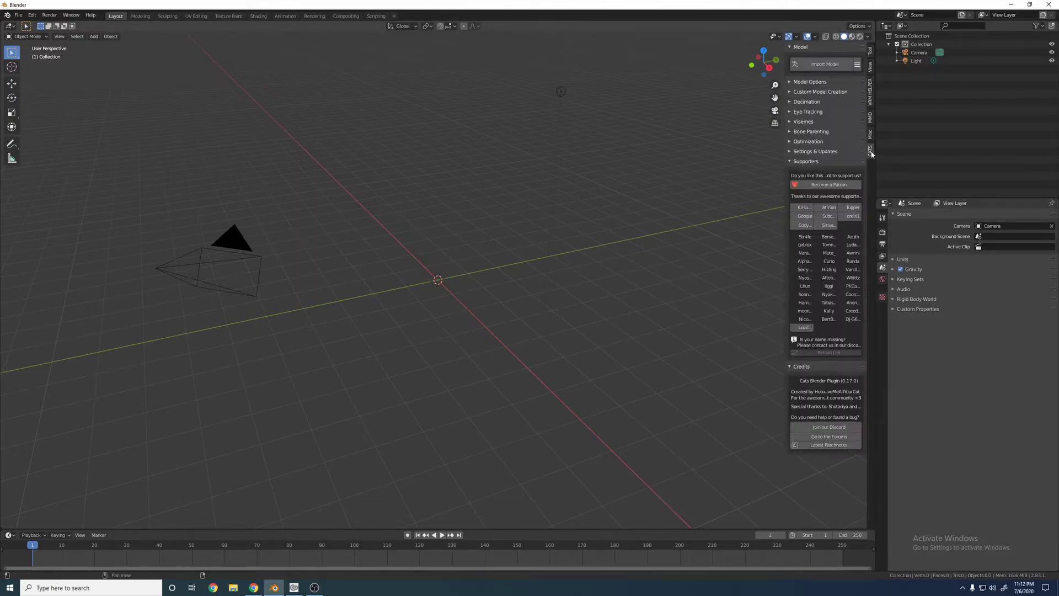
# - Import the exported avatar model from Misc (E:) > Youtube via CATS Import Model
pyautogui.click(823, 64)
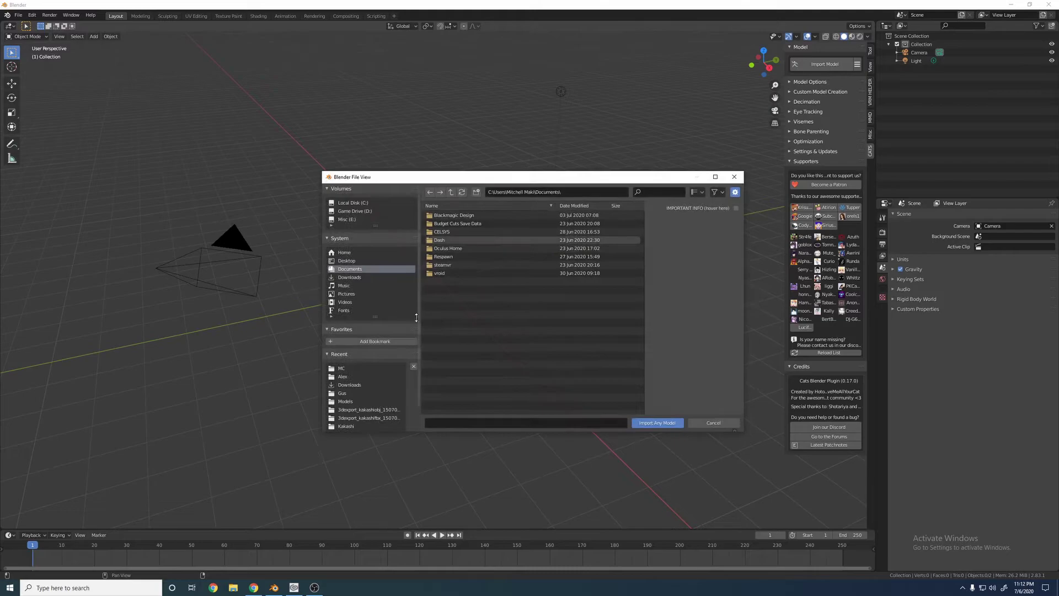
pyautogui.scroll(-1, 362, 420)
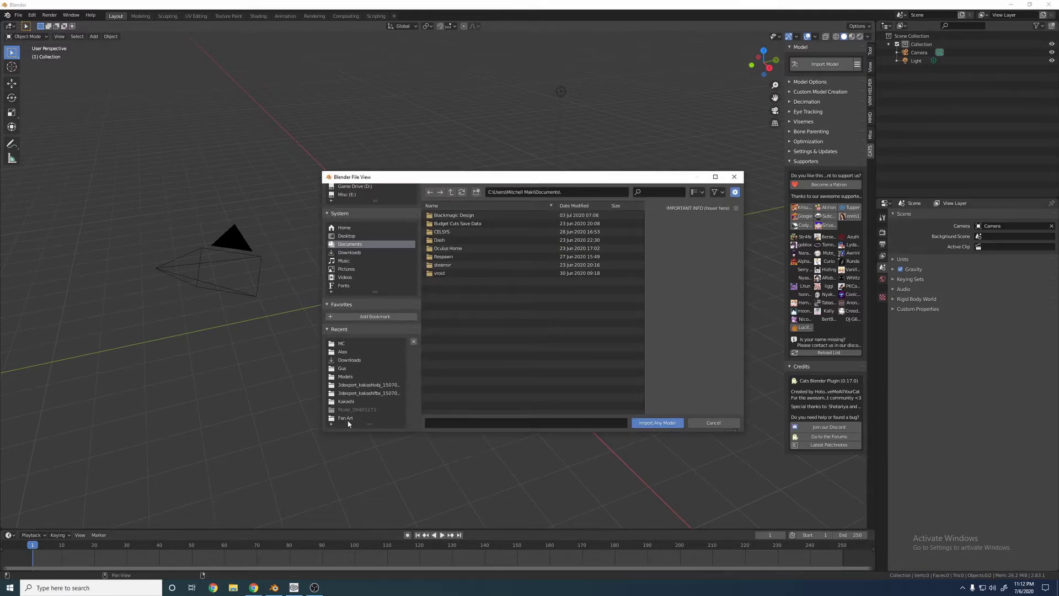
pyautogui.scroll(1, 347, 414)
pyautogui.click(346, 219)
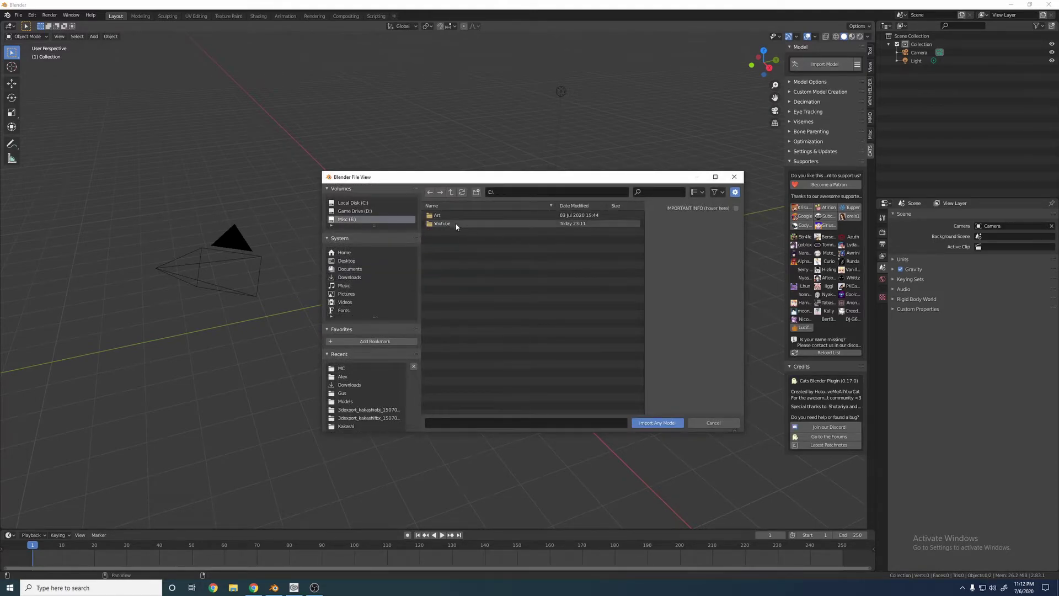
pyautogui.doubleClick(435, 224)
pyautogui.doubleClick(444, 232)
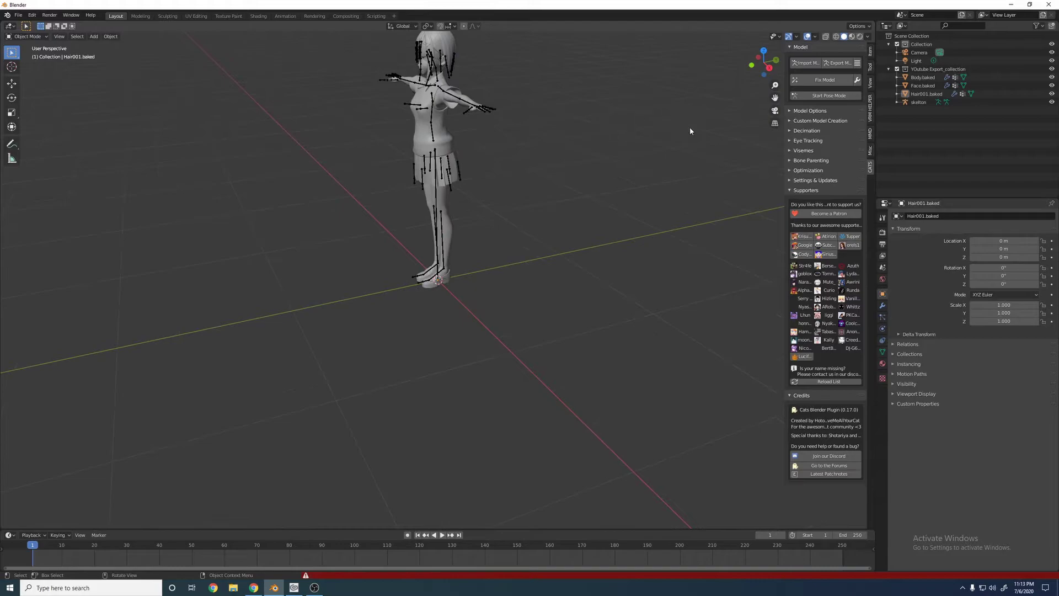
# - Pan and orbit the viewport to face the imported T-posed character from the front
pyautogui.moveTo(775, 98); pyautogui.dragTo(473, 165)
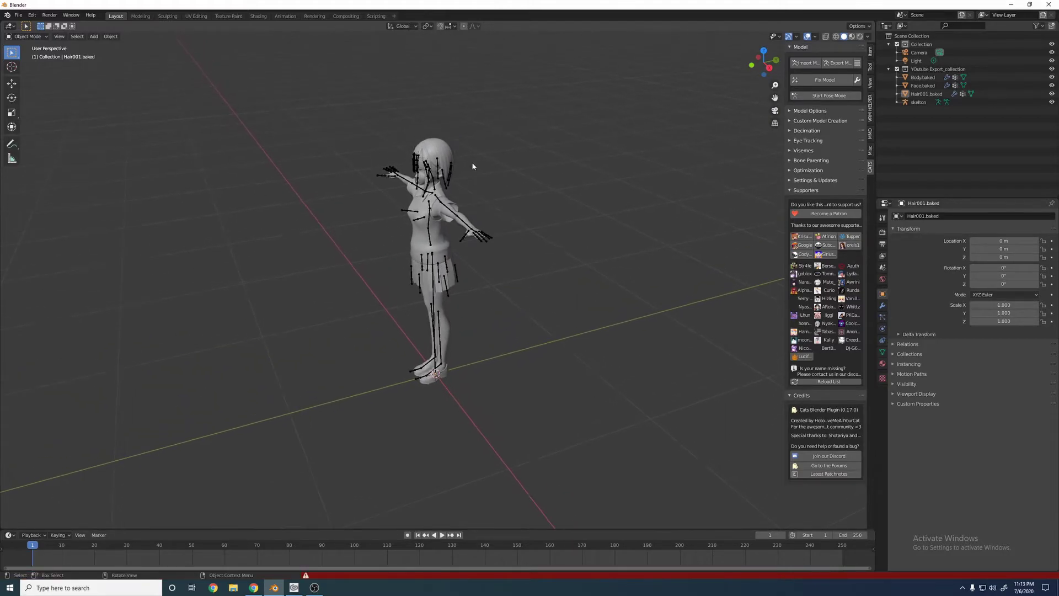
pyautogui.moveTo(473, 166)
pyautogui.mouseDown(button='middle')
pyautogui.moveTo(553, 170)
pyautogui.moveTo(535, 166)
pyautogui.mouseUp(button='middle')
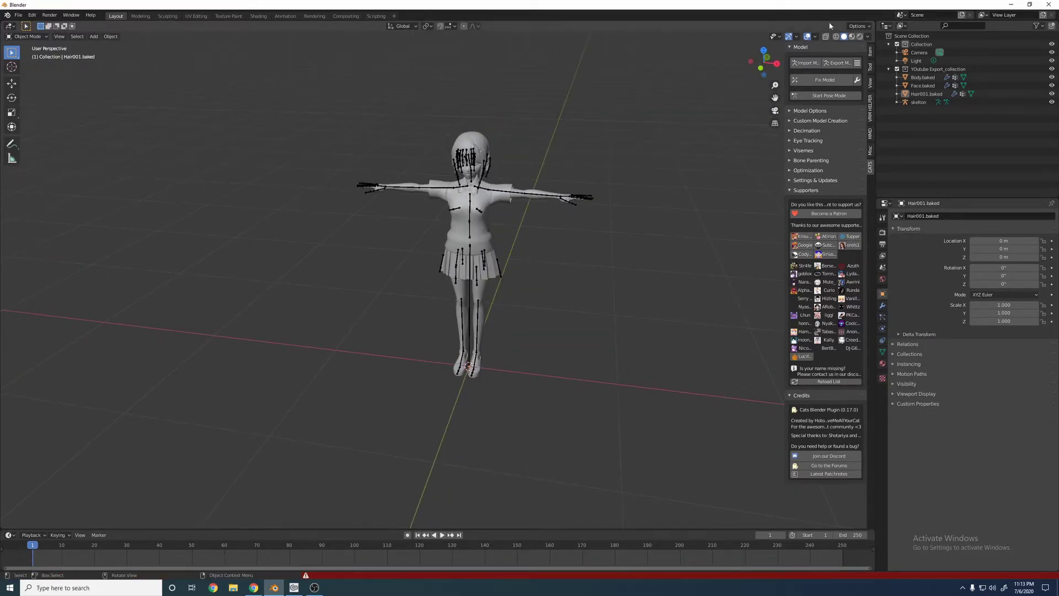
# - Switch viewport shading to Rendered and zoom in on the textured character
pyautogui.click(860, 37)
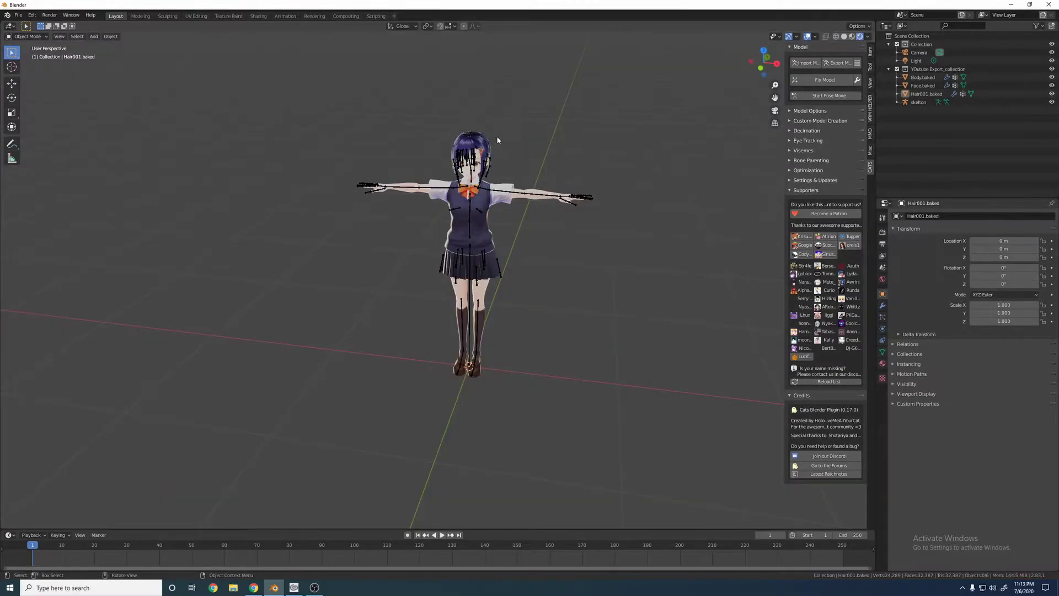
pyautogui.scroll(4, 497, 140)
pyautogui.moveTo(734, 119); pyautogui.dragTo(764, 112, button='middle')
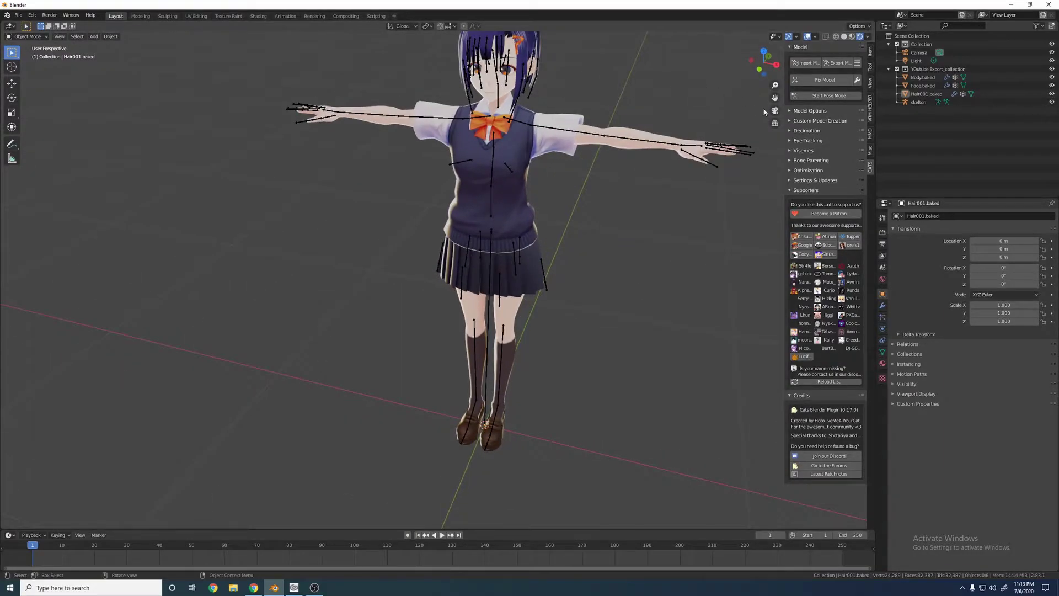
pyautogui.moveTo(774, 97); pyautogui.dragTo(769, 127)
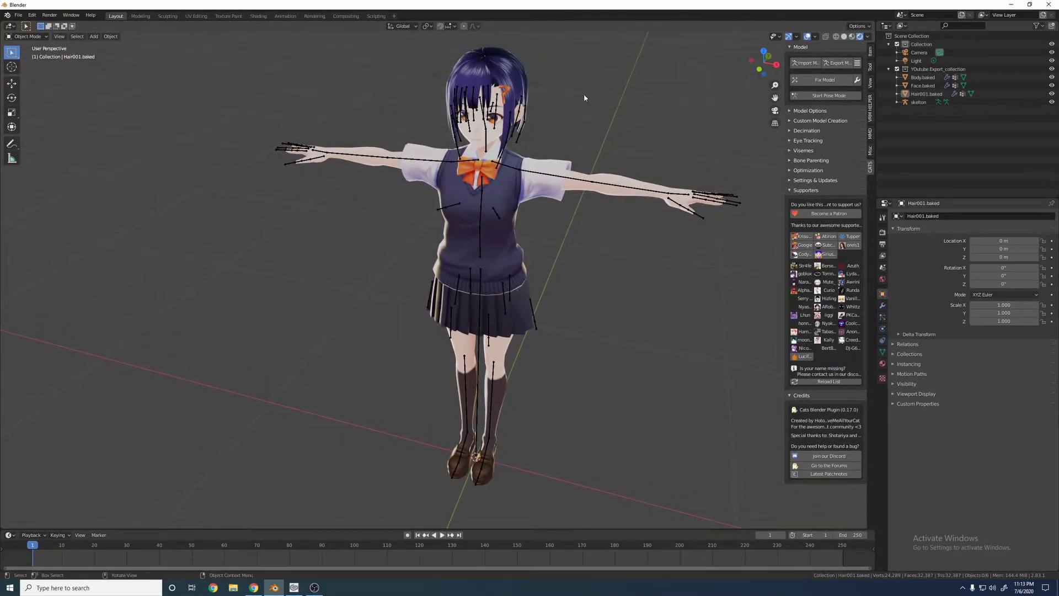
# - Run CATS Fix Model to merge the character into one Armature and inspect it
pyautogui.click(828, 81)
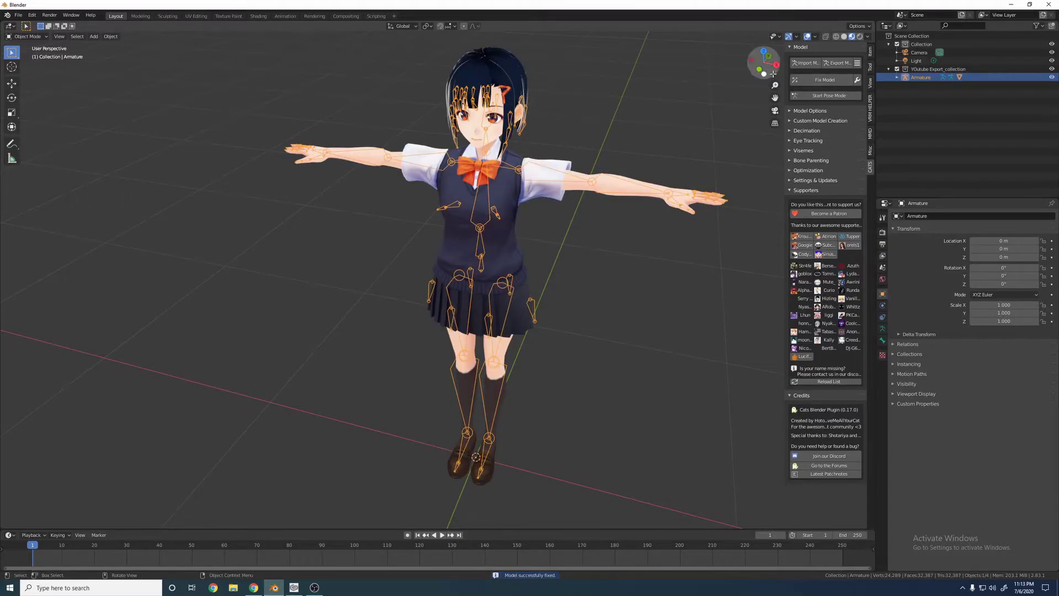
pyautogui.moveTo(745, 98); pyautogui.dragTo(679, 83, button='middle')
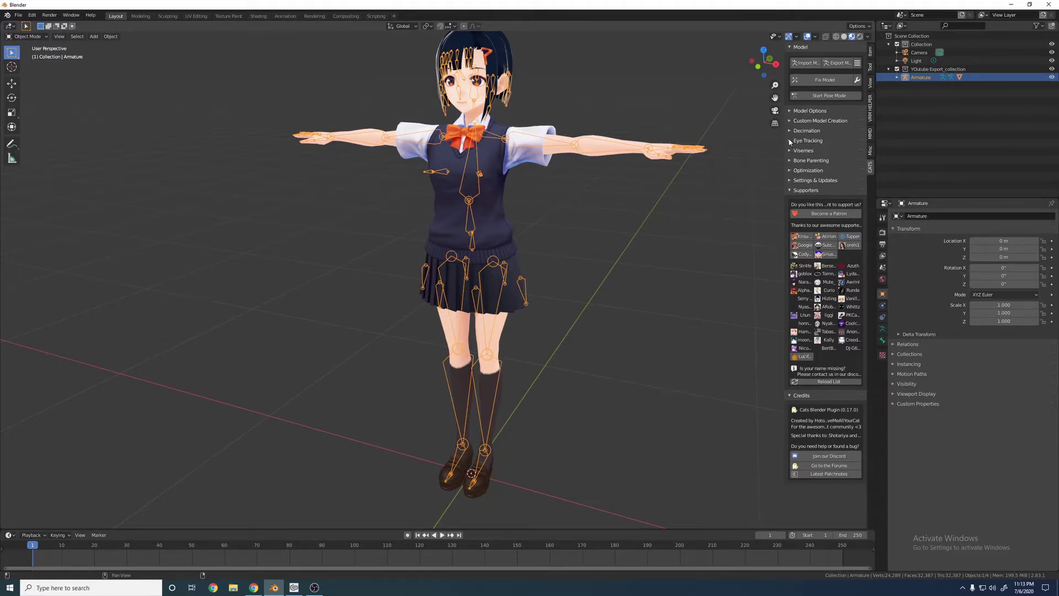
pyautogui.moveTo(624, 83); pyautogui.dragTo(623, 88, button='middle')
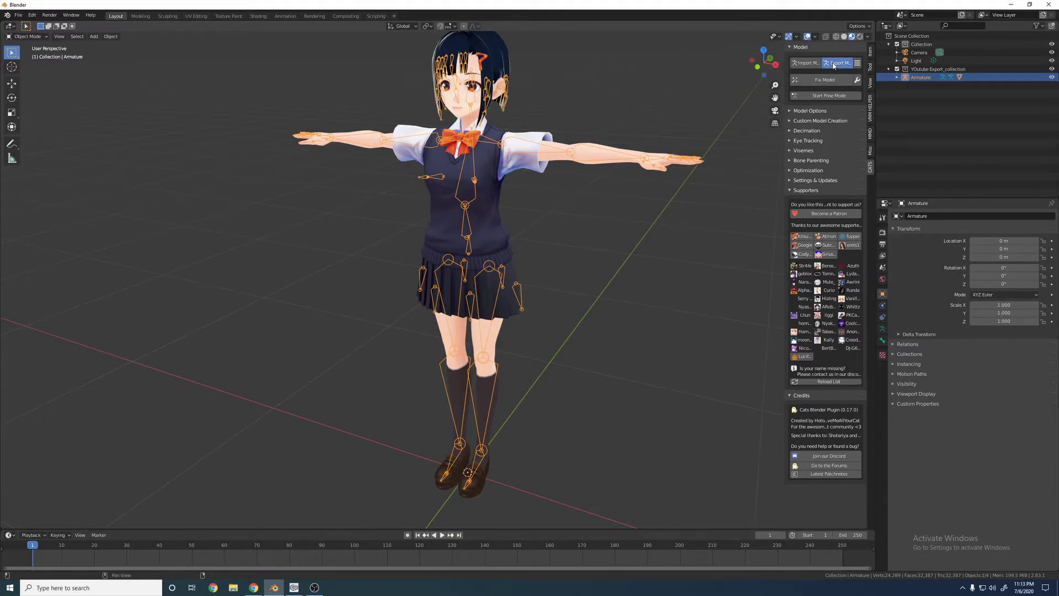
# - Export the fixed model as an FBX named 'Girl FBX' into E:\Youtube
pyautogui.click(835, 63)
pyautogui.click(835, 114)
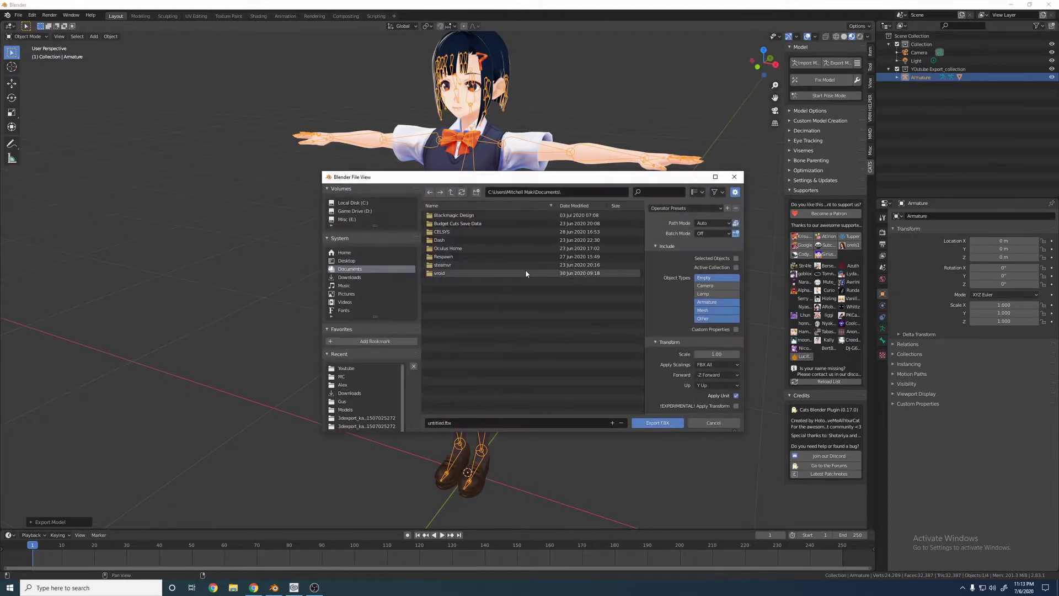
pyautogui.click(351, 220)
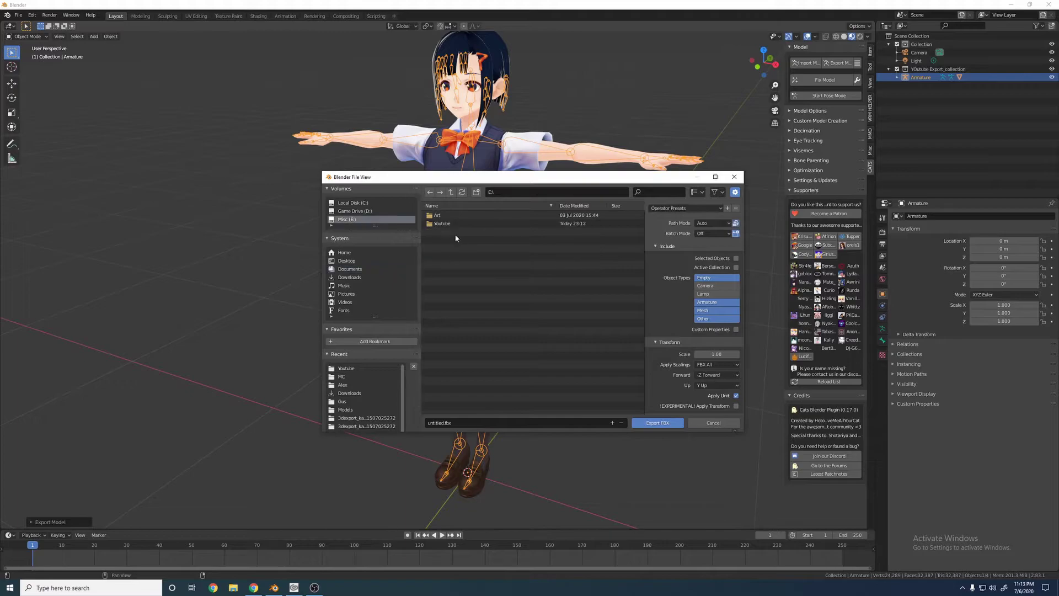
pyautogui.doubleClick(447, 223)
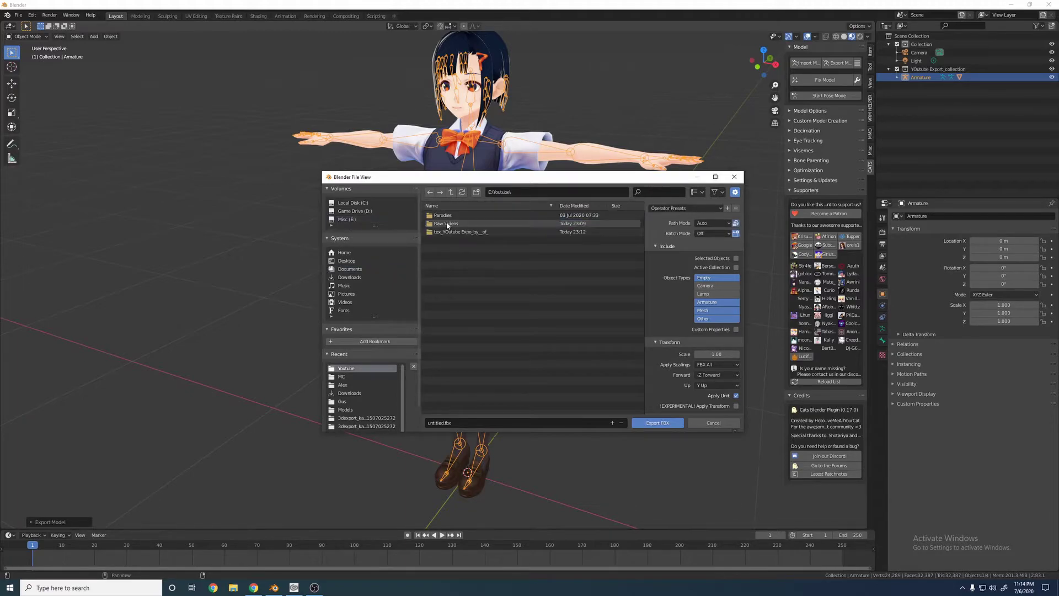
pyautogui.click(455, 423)
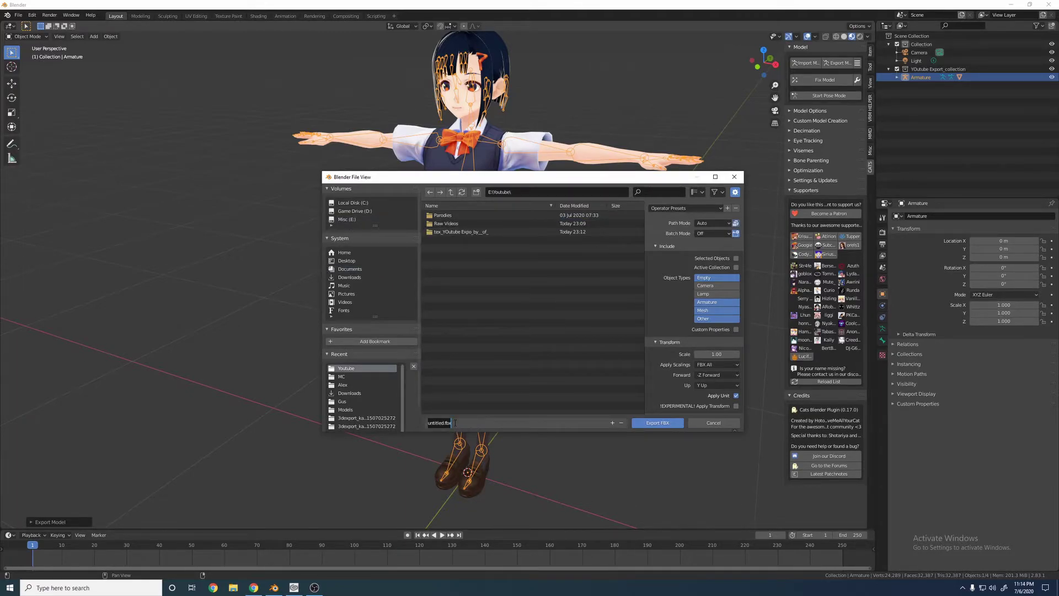
pyautogui.write('Girl FBX')
pyautogui.click(657, 422)
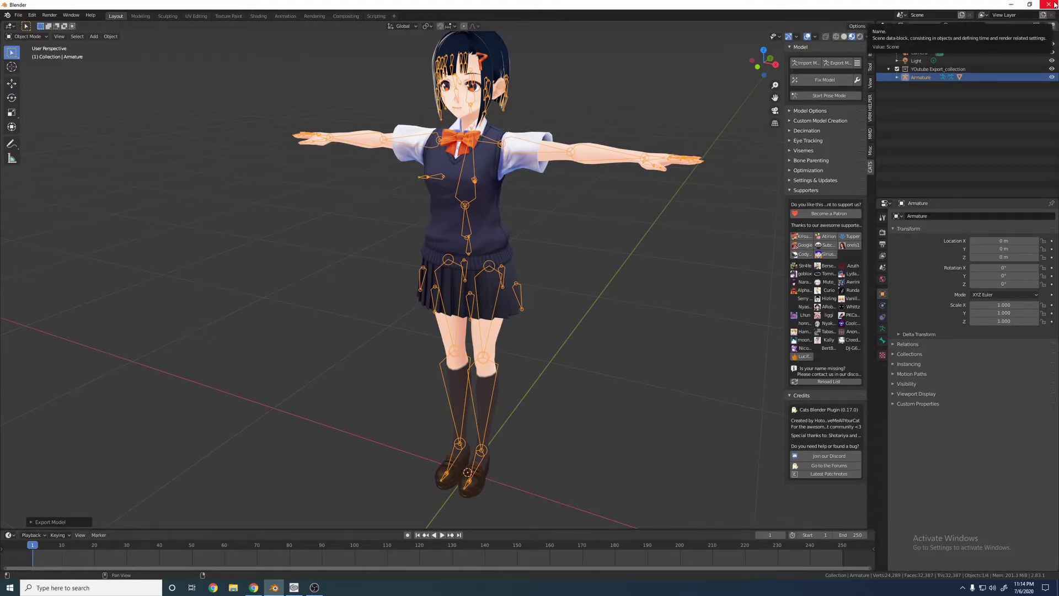
# - Quit Blender without saving the scene
pyautogui.click(1054, 4)
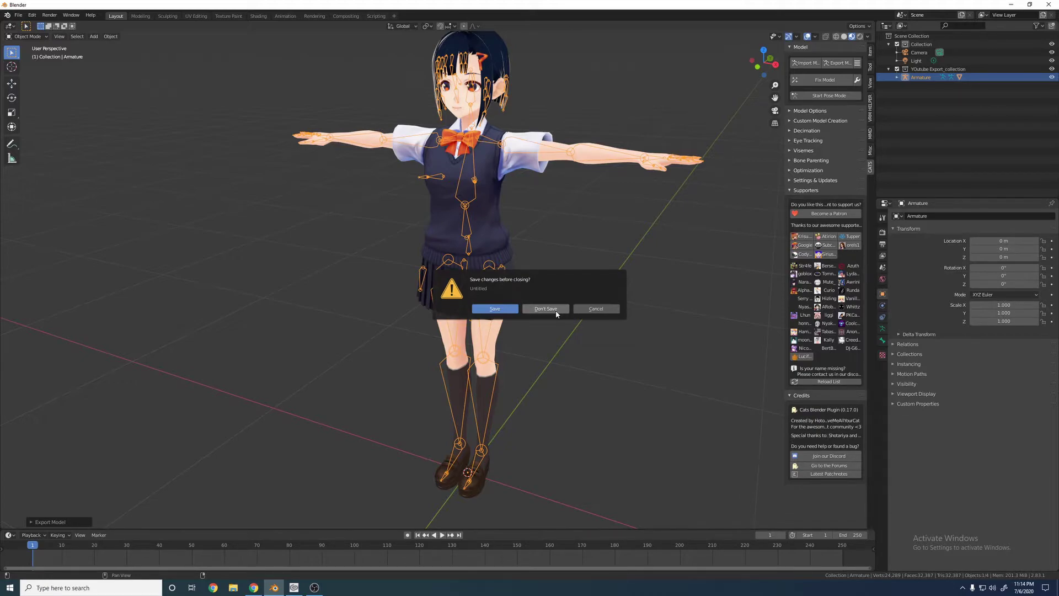
pyautogui.click(556, 310)
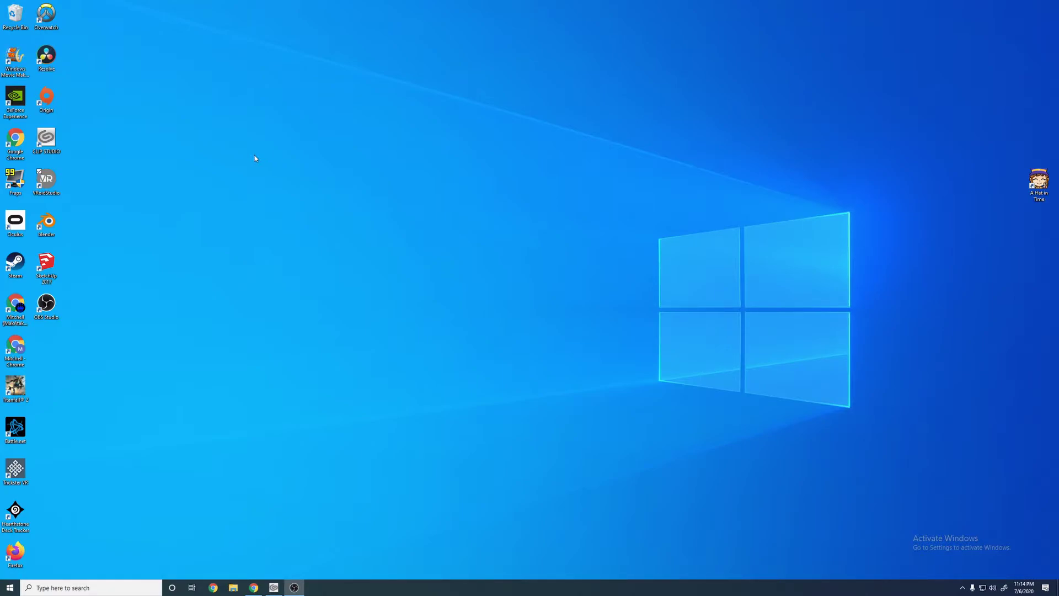
# - Return to Clip Studio Modeler and create a new 3D character work, New character
pyautogui.click(273, 587)
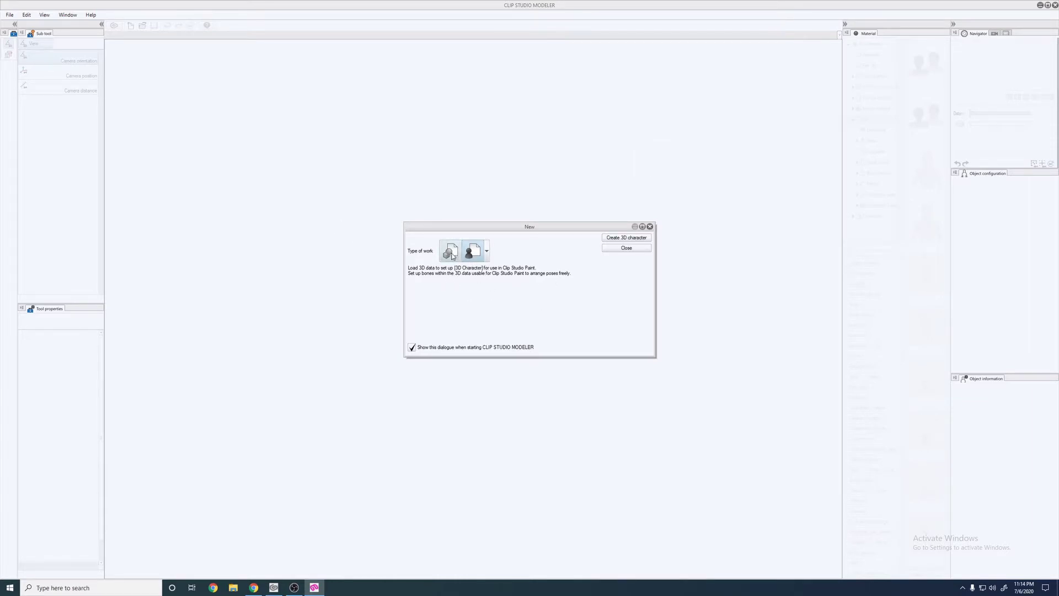
pyautogui.click(456, 255)
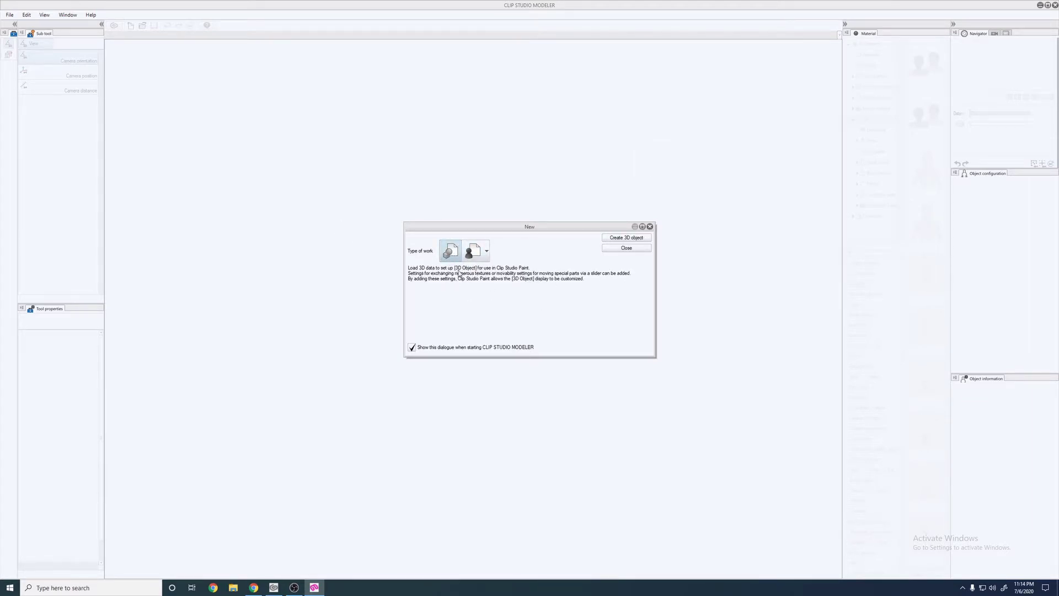
pyautogui.click(473, 253)
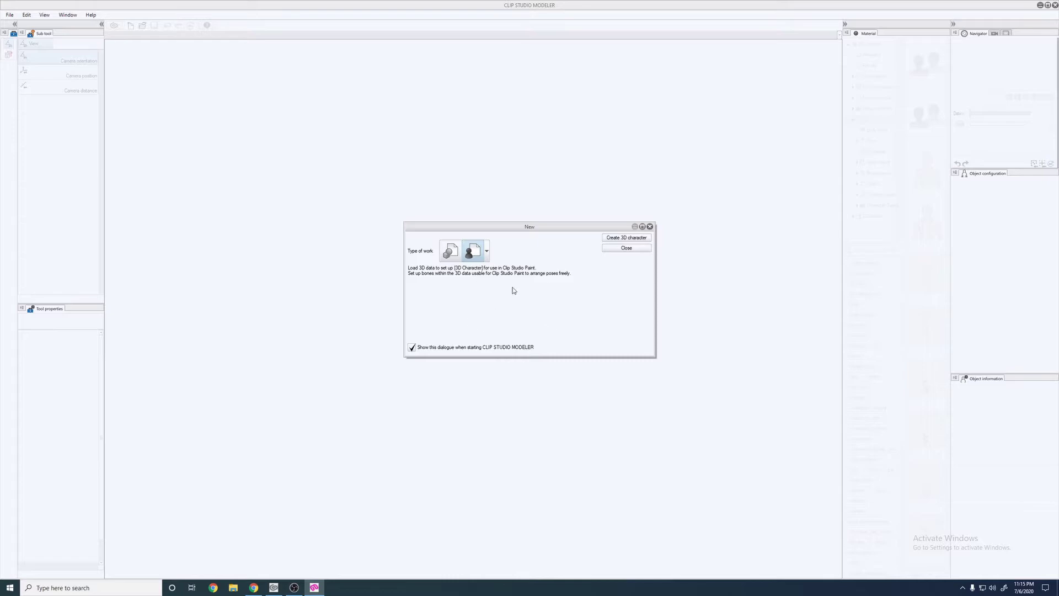
pyautogui.click(633, 237)
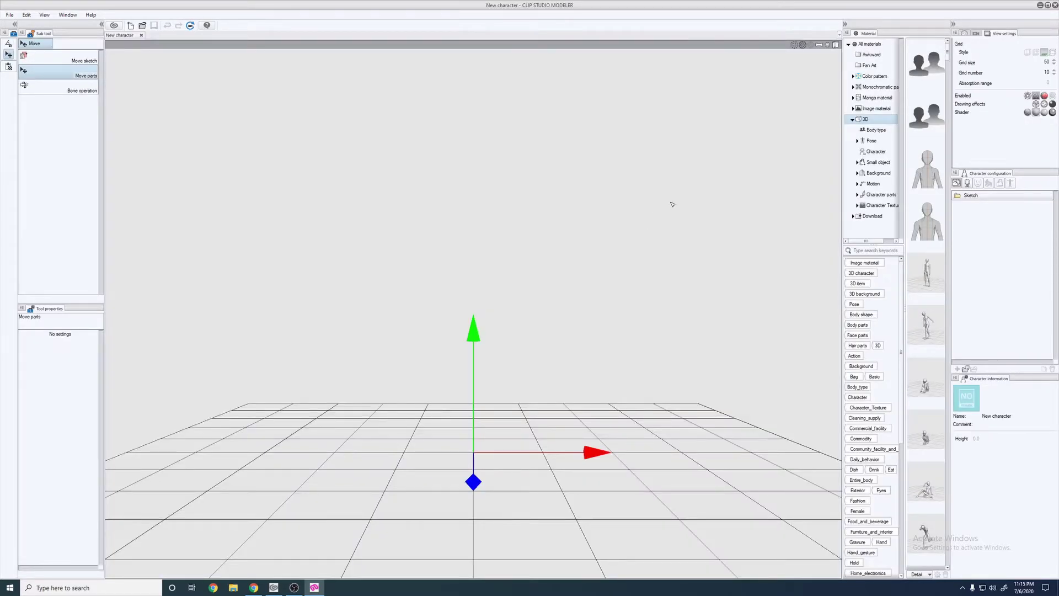
# - Add a Body entry and load Girl FBX from E:\Youtube as the character's body
pyautogui.click(975, 185)
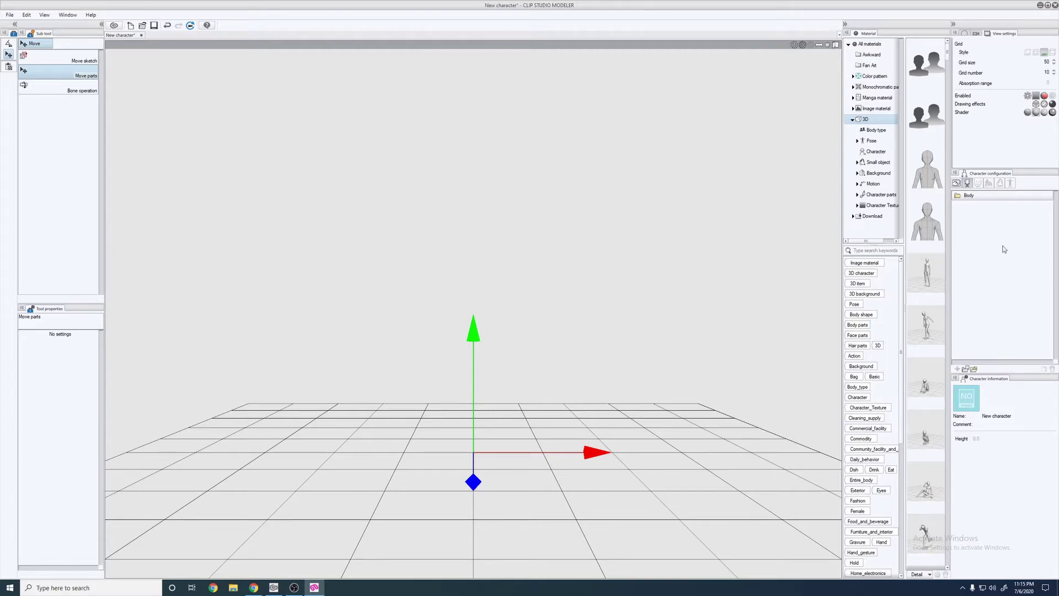
pyautogui.click(967, 371)
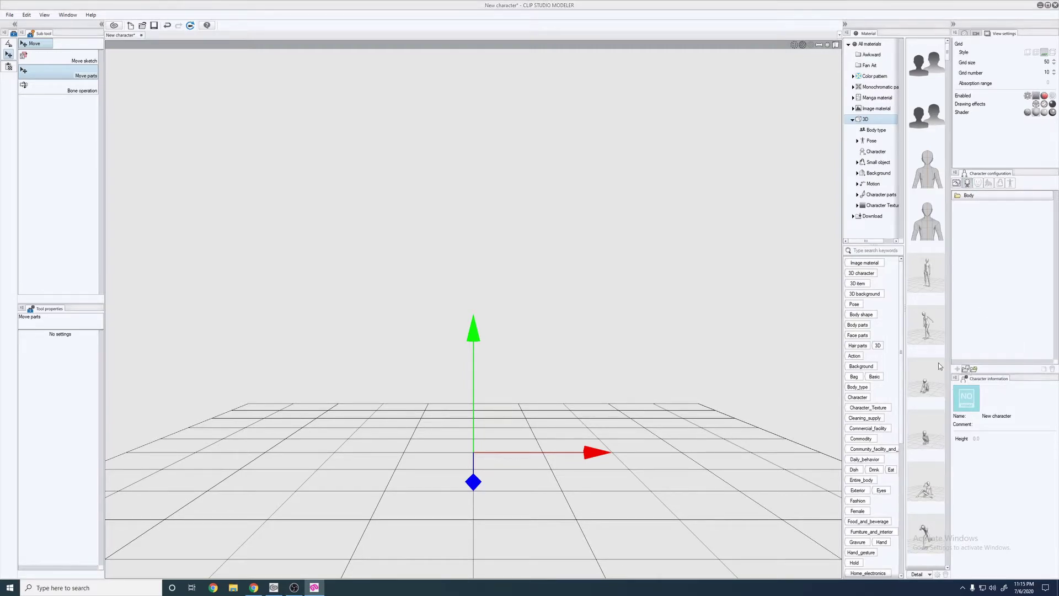
pyautogui.click(34, 236)
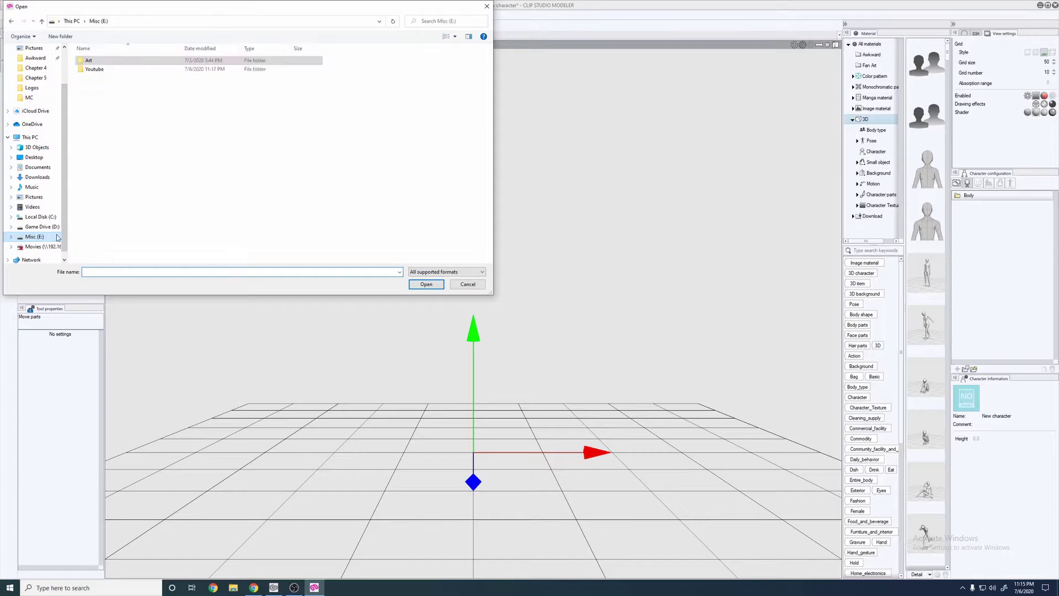
pyautogui.doubleClick(94, 68)
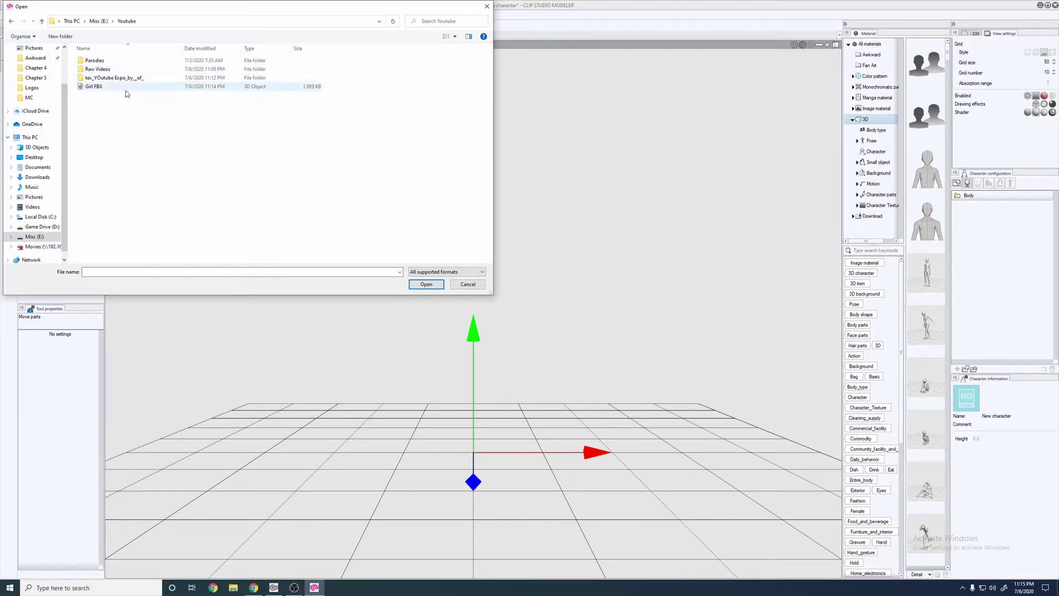
pyautogui.doubleClick(92, 86)
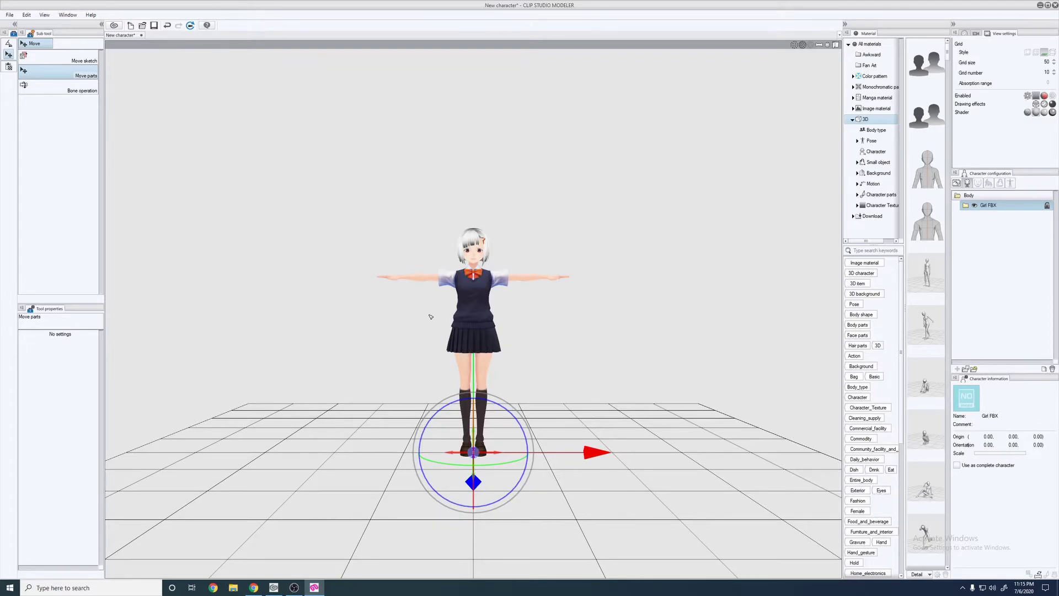
# - Rotate the view, enable Use as complete character for Girl FBX, and start standard bone mapping
pyautogui.click(964, 33)
pyautogui.moveTo(995, 73)
pyautogui.mouseDown()
pyautogui.moveTo(976, 65)
pyautogui.moveTo(996, 68)
pyautogui.mouseUp()
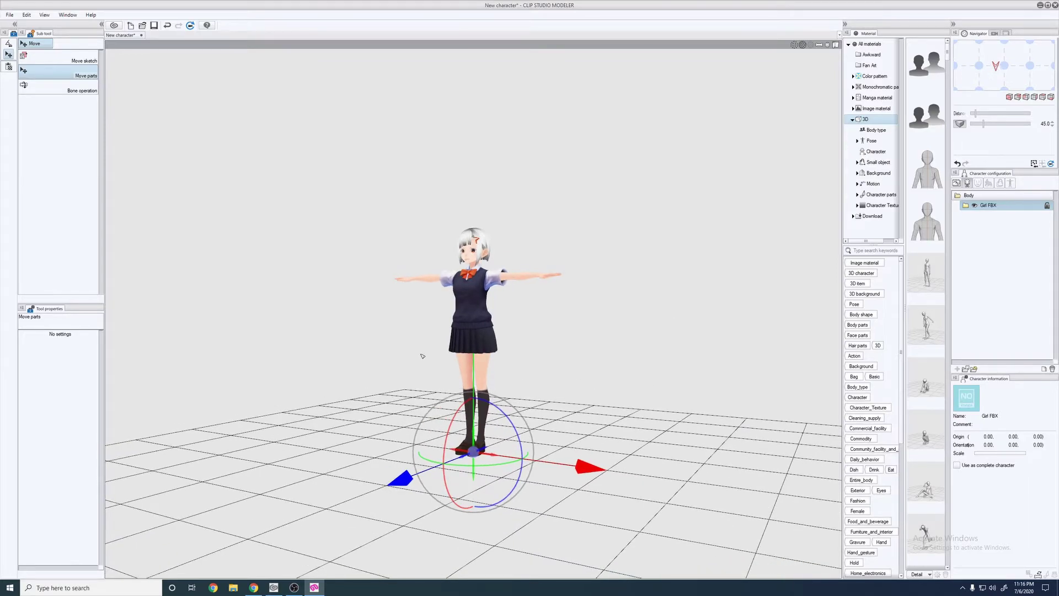
pyautogui.click(957, 466)
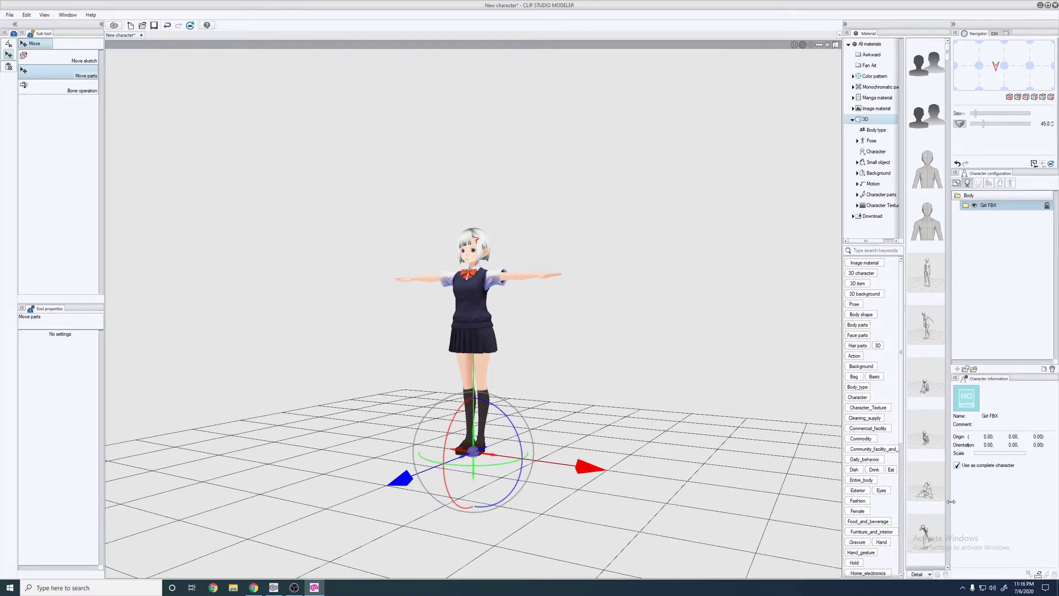
pyautogui.click(1040, 576)
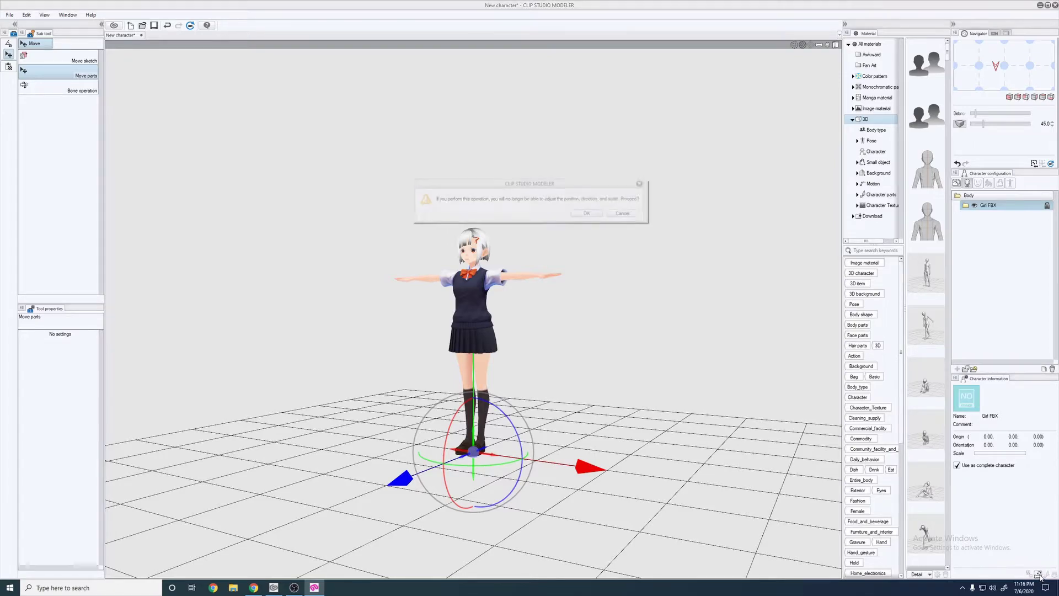
# - Confirm bone mapping, accept arm alignment, then specify head, right/left arms and right/left legs
pyautogui.click(586, 213)
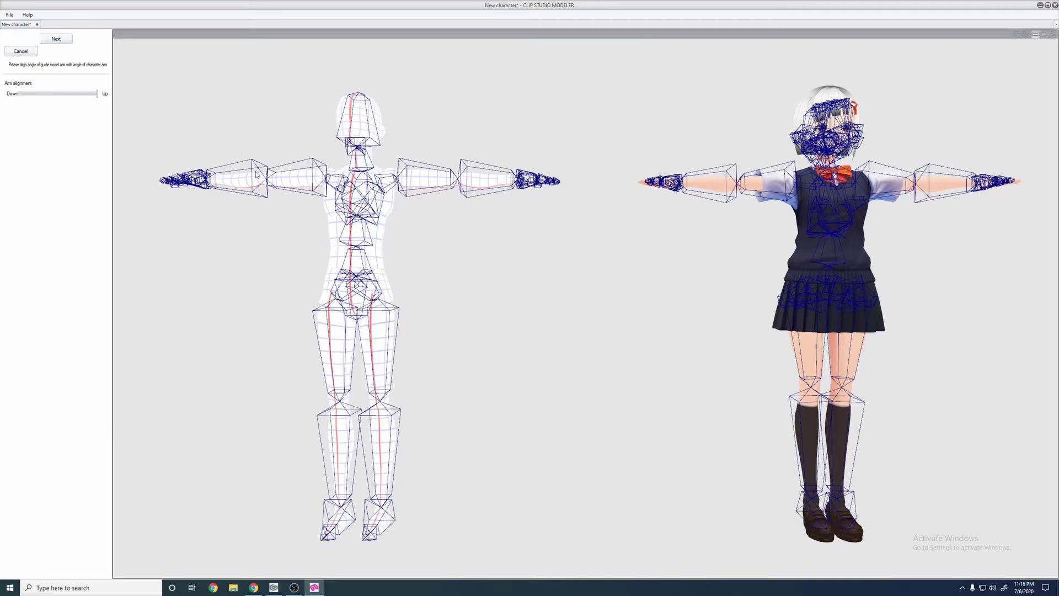
pyautogui.click(61, 42)
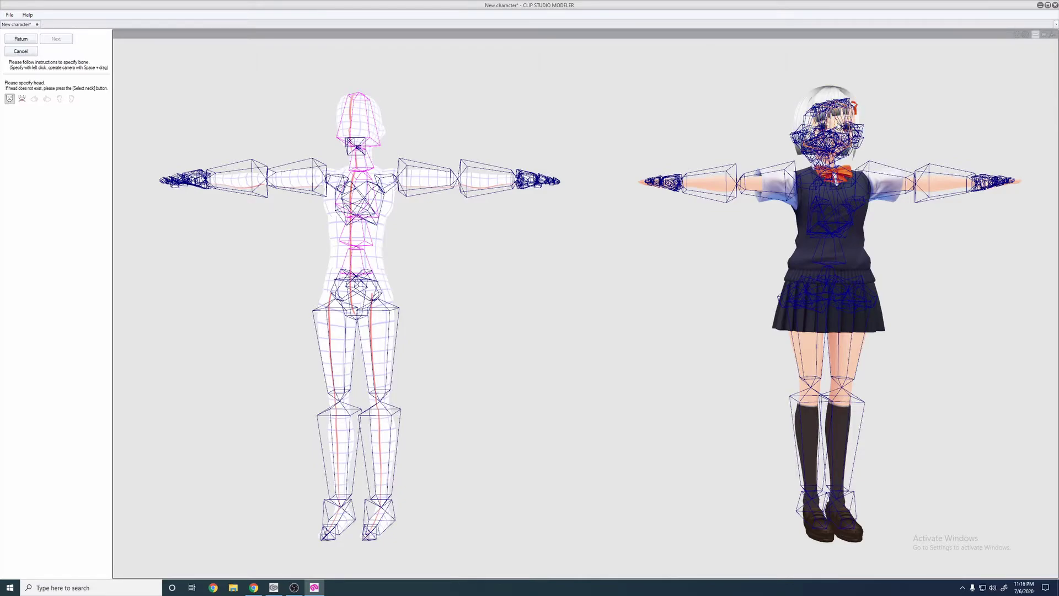
pyautogui.click(828, 132)
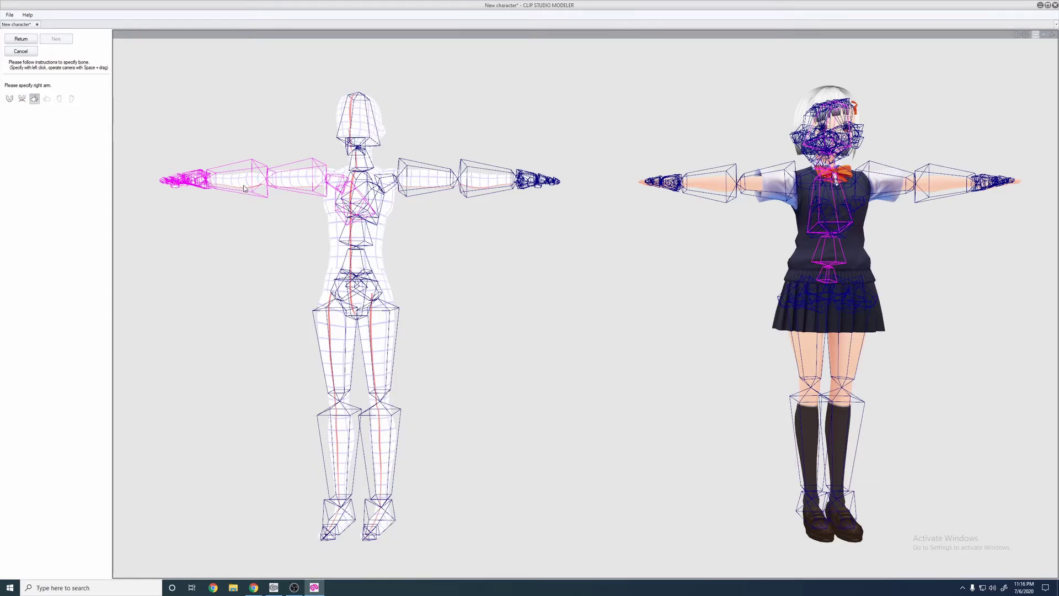
pyautogui.click(722, 184)
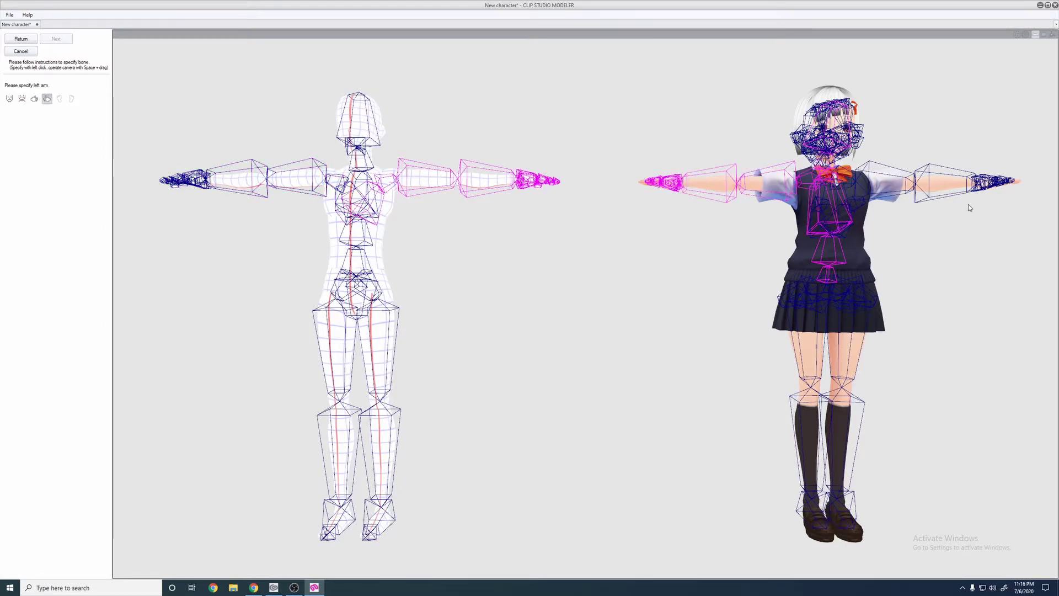
pyautogui.click(955, 192)
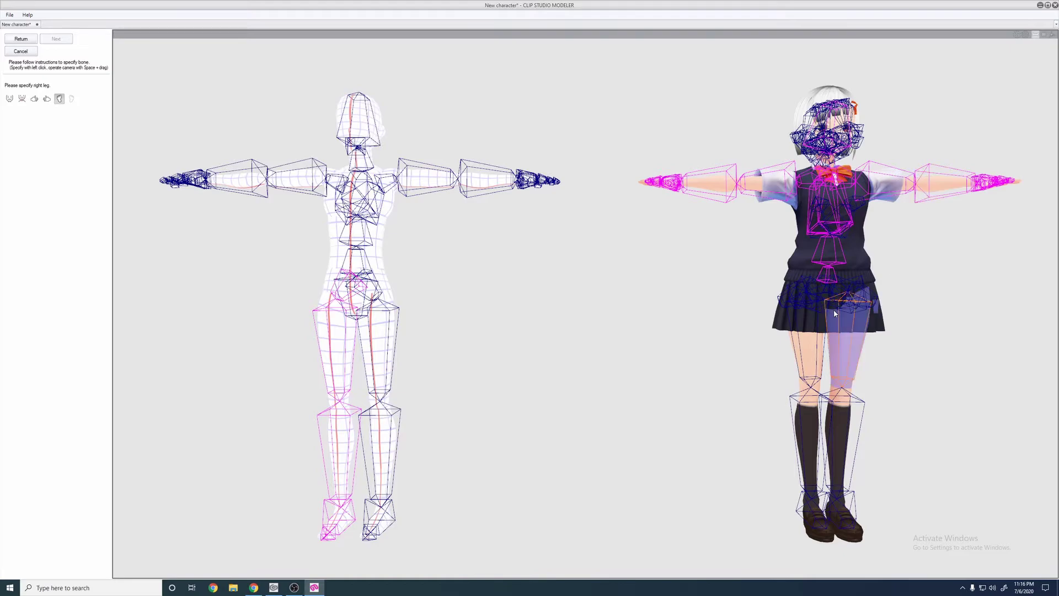
pyautogui.click(823, 345)
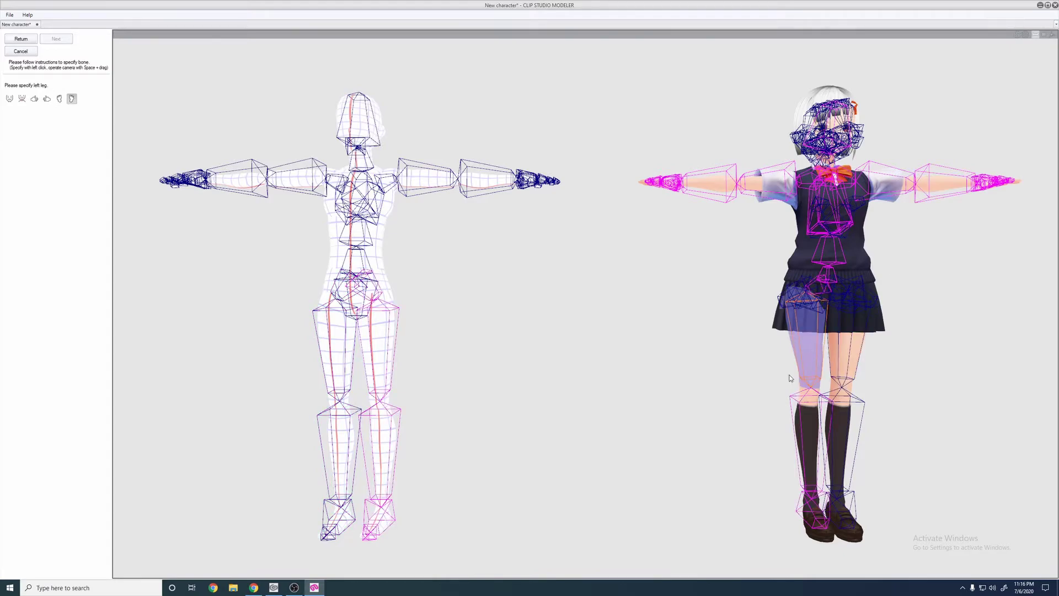
pyautogui.click(851, 343)
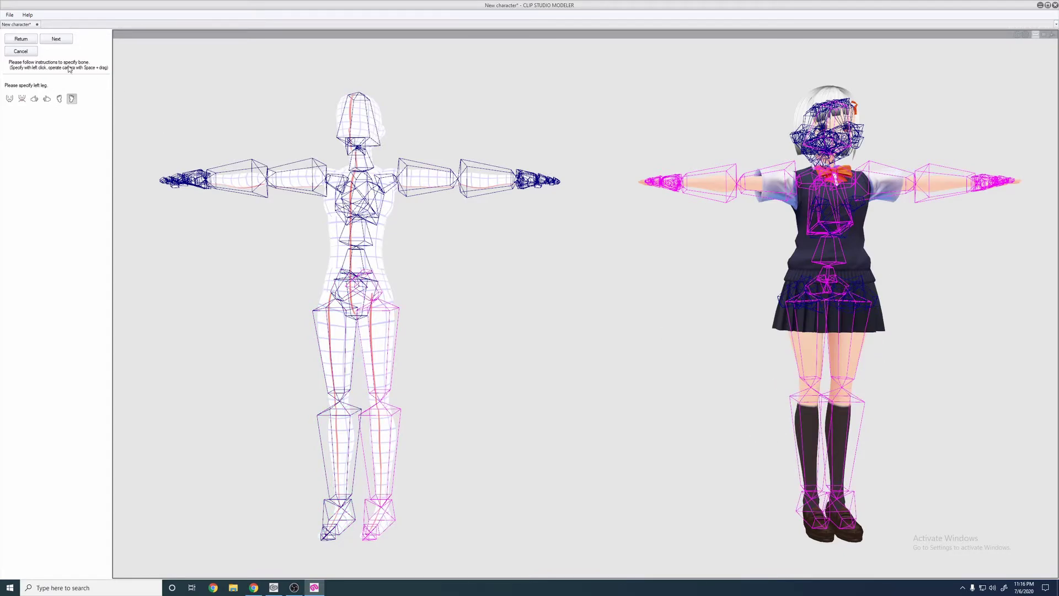
# - Apply the bone settings, check crouch, boxing, arms-forward and arms-up test poses, then complete
pyautogui.click(65, 40)
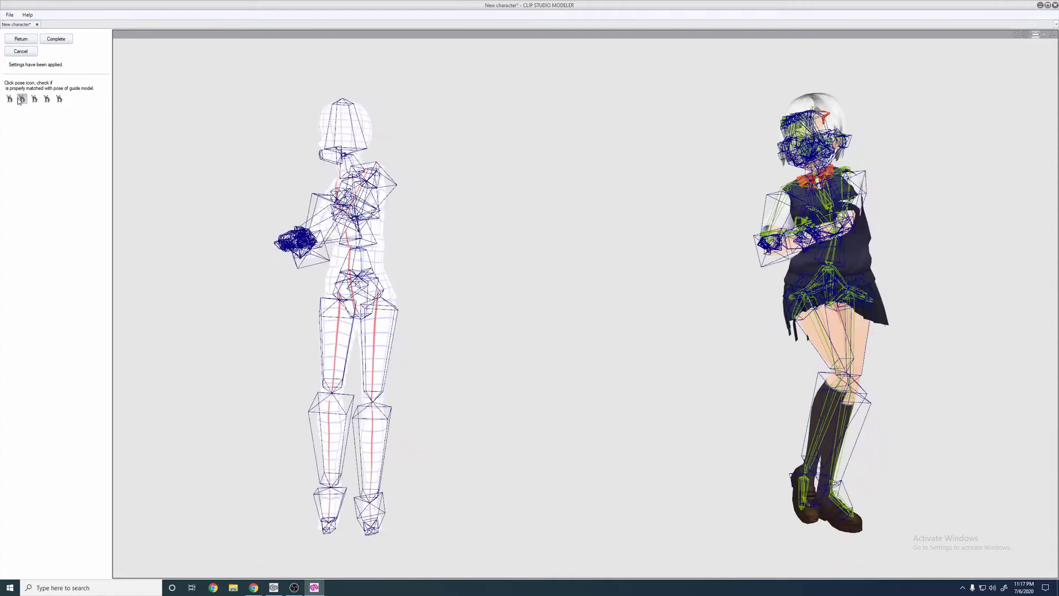
pyautogui.click(58, 100)
pyautogui.click(35, 100)
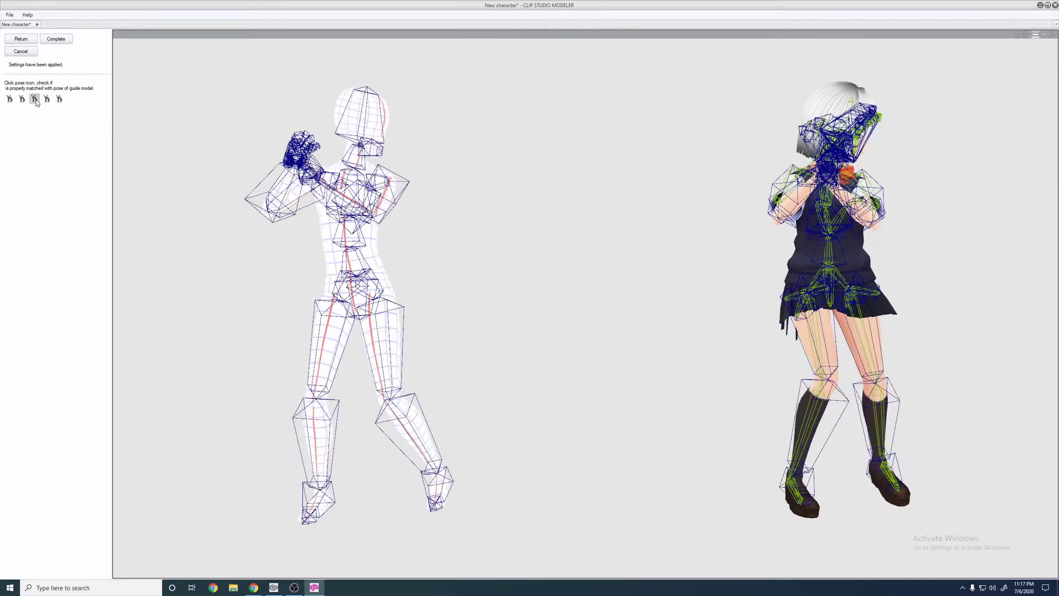
pyautogui.click(22, 99)
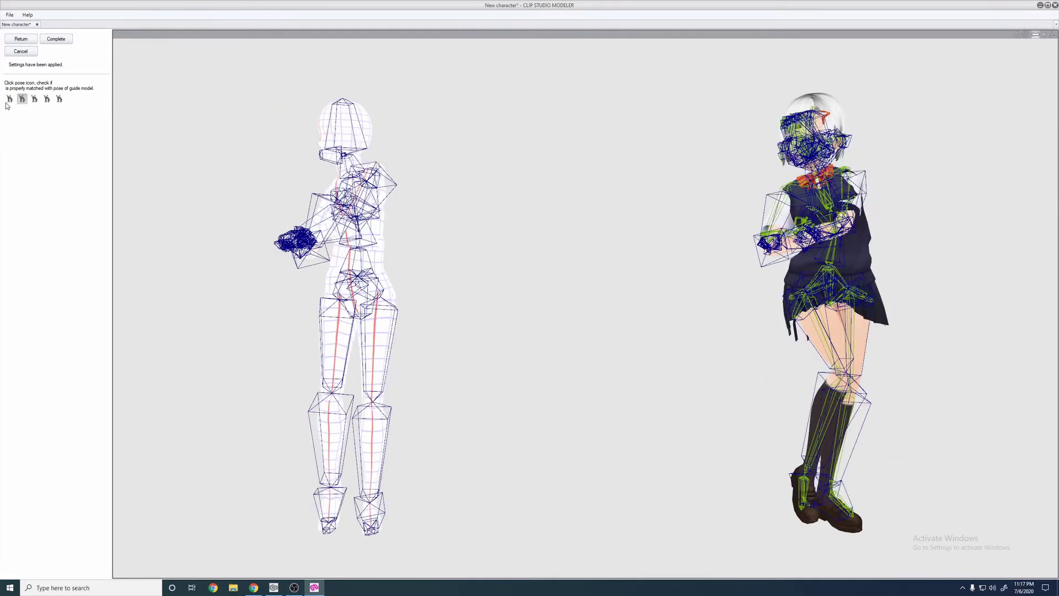
pyautogui.click(10, 99)
pyautogui.click(59, 99)
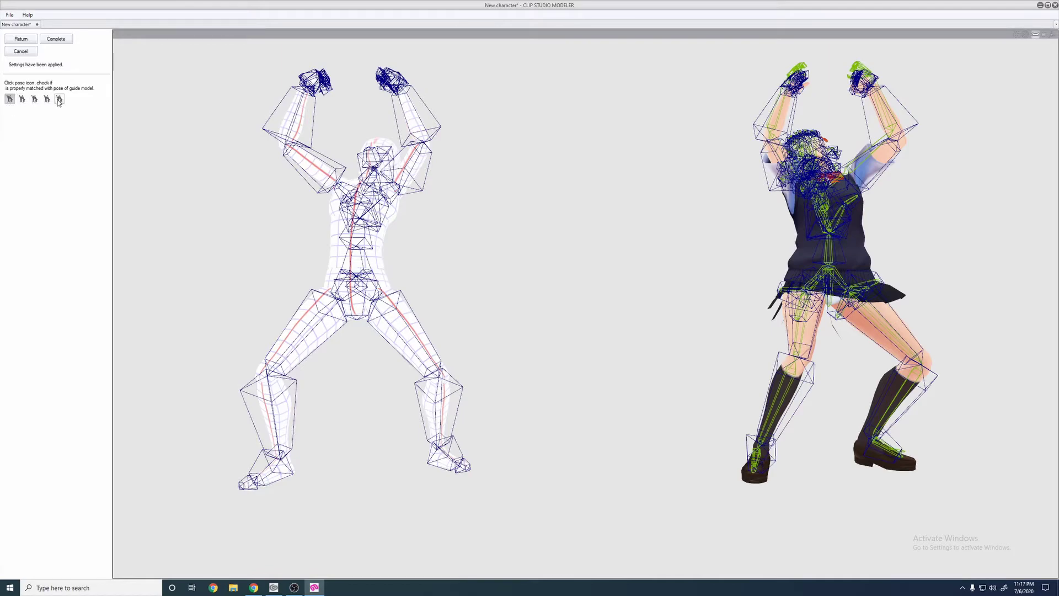
pyautogui.click(35, 99)
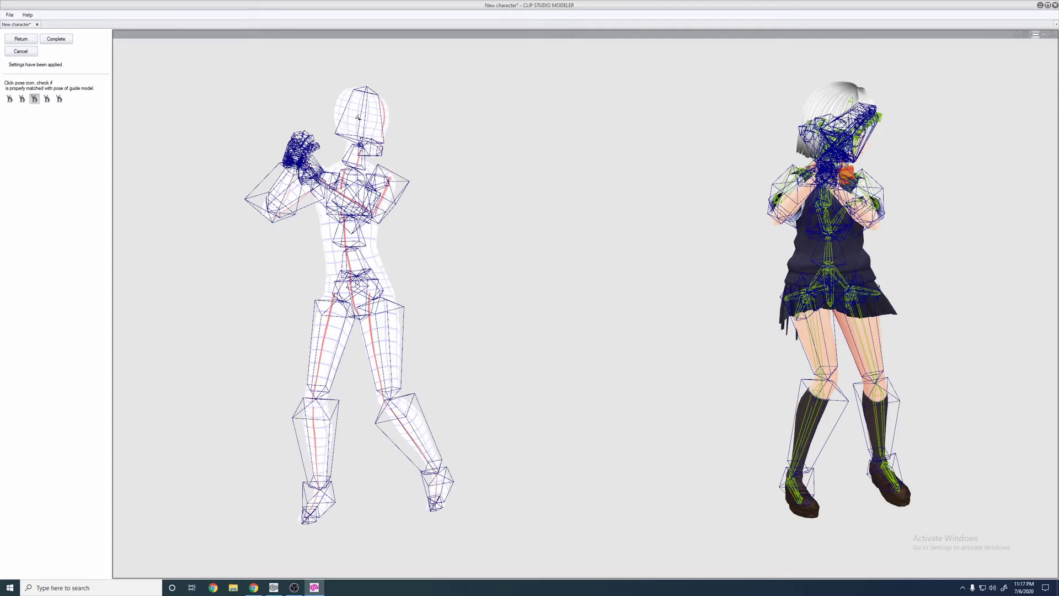
pyautogui.click(55, 40)
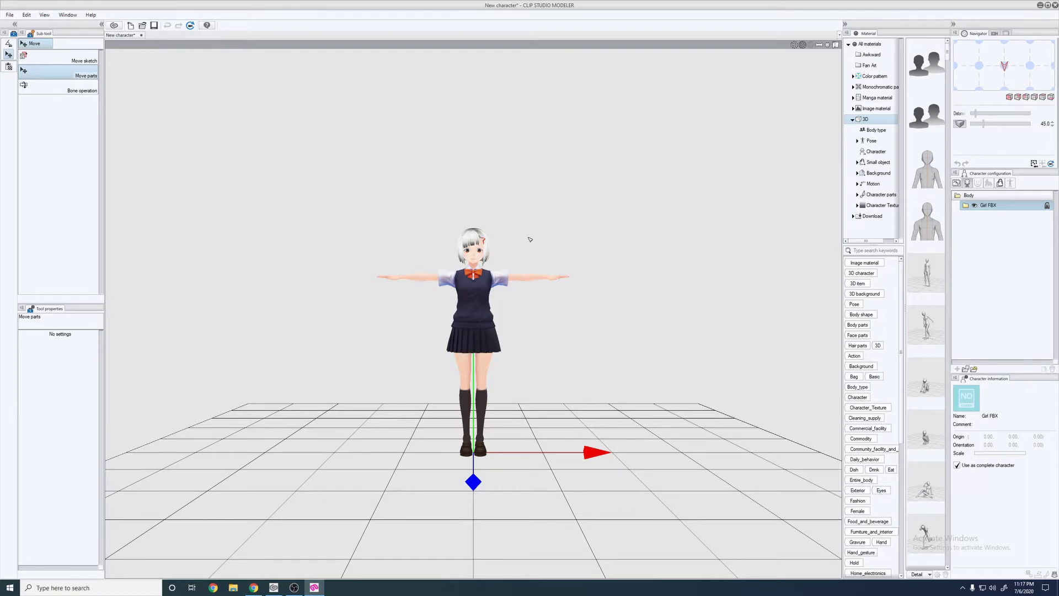
# - Show the character's accessories, orbit the avatar to a three-quarter view, and open File
pyautogui.moveTo(999, 71); pyautogui.dragTo(1004, 66)
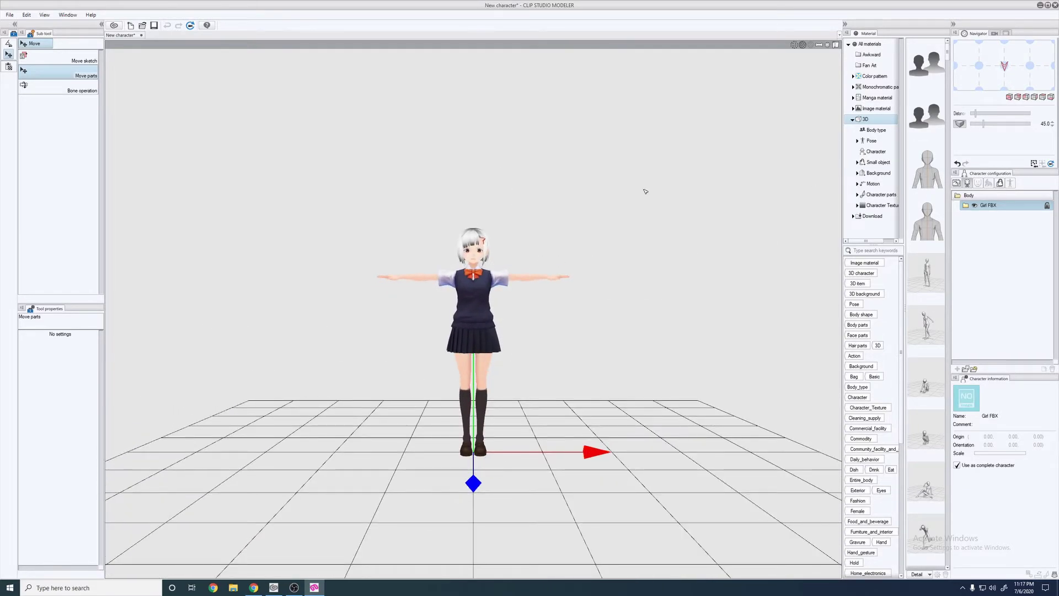
pyautogui.click(1000, 183)
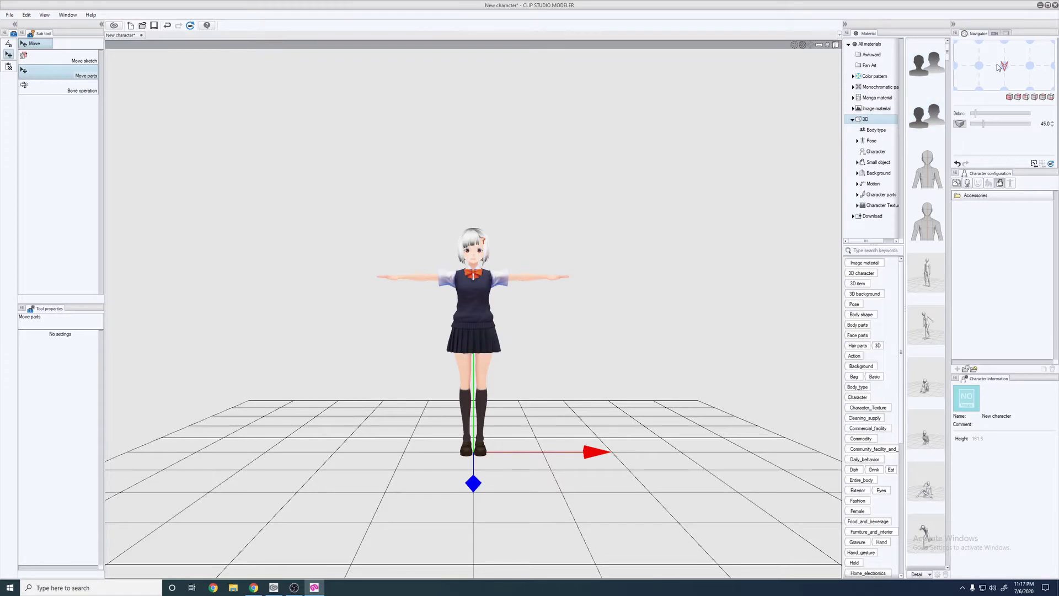
pyautogui.moveTo(1002, 65)
pyautogui.mouseDown()
pyautogui.moveTo(981, 72)
pyautogui.moveTo(999, 66)
pyautogui.mouseUp()
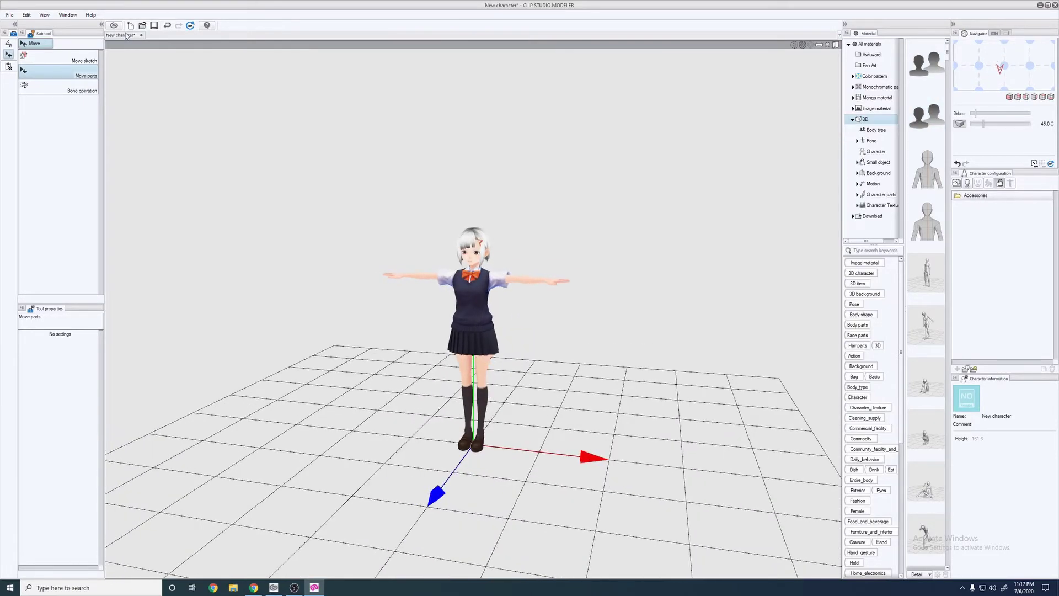
pyautogui.click(10, 15)
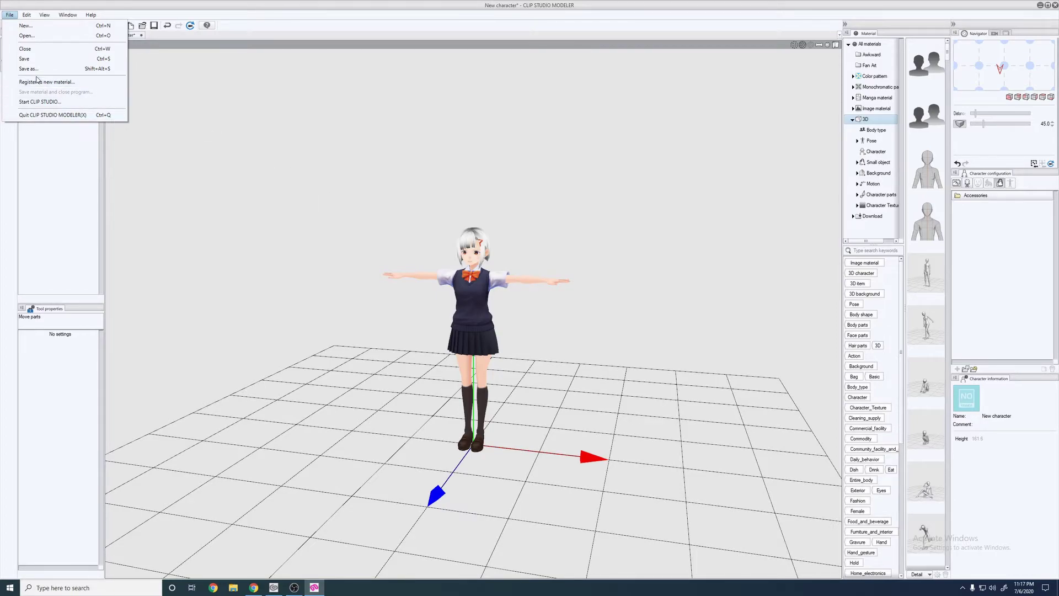
# - Register the avatar as material 'Youtube Char' in the Fan Art folder, then quit Modeler discarding changes
pyautogui.click(57, 84)
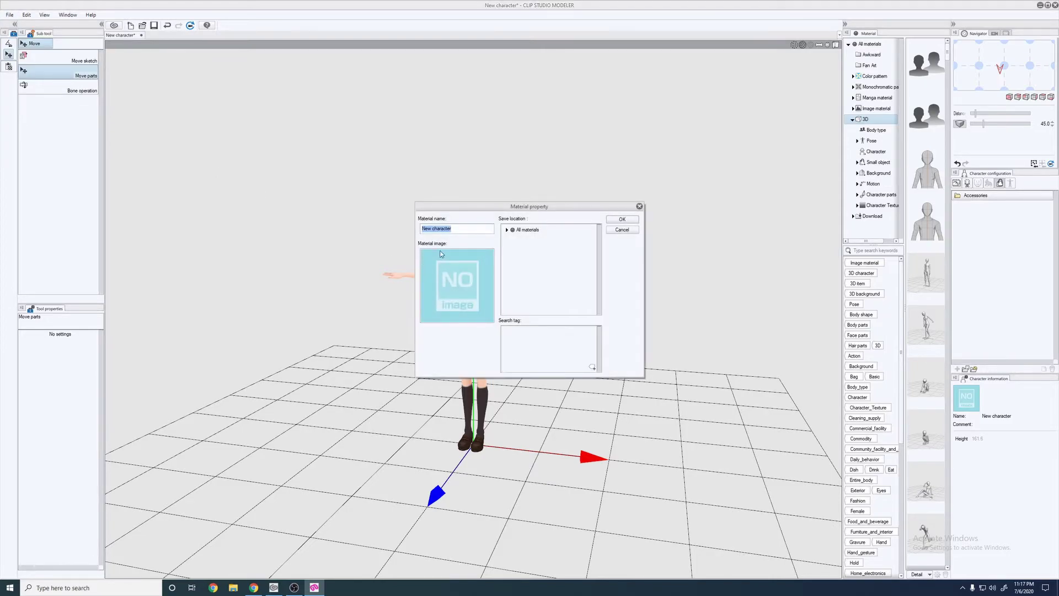
pyautogui.write('Youtube Char')
pyautogui.click(507, 230)
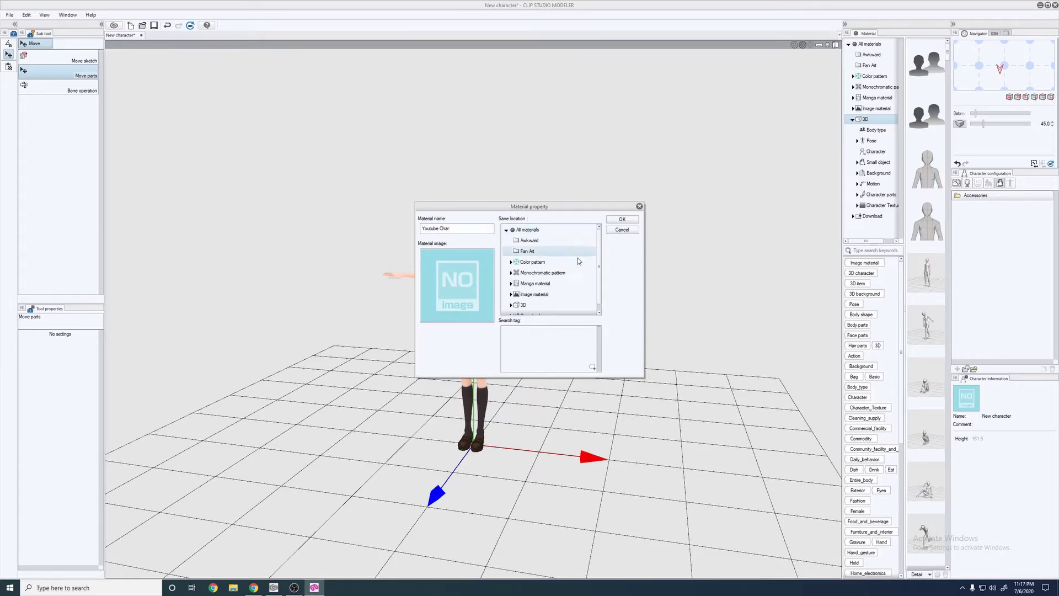
pyautogui.click(551, 229)
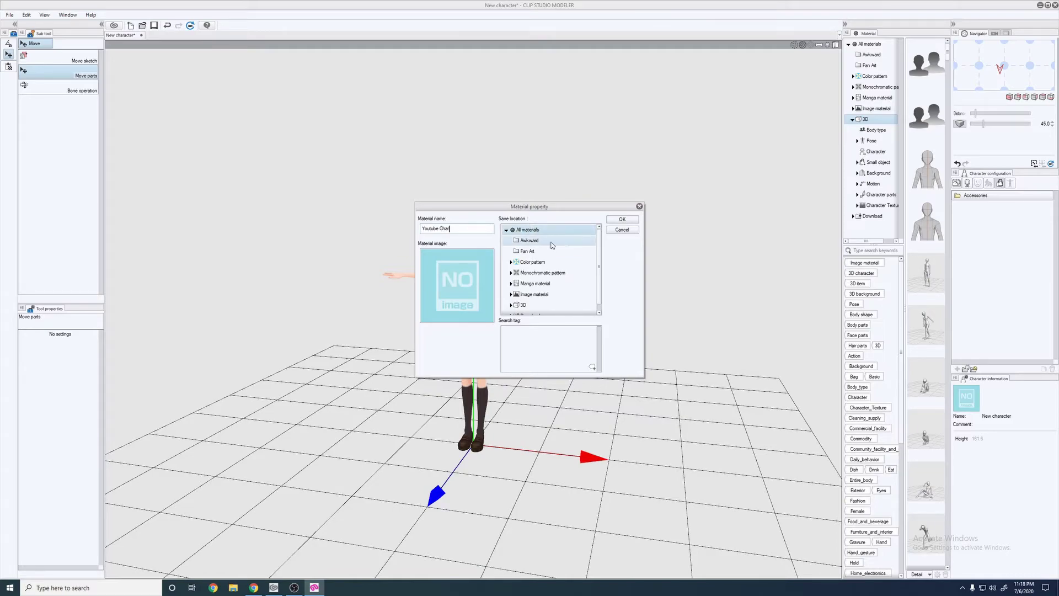
pyautogui.click(626, 221)
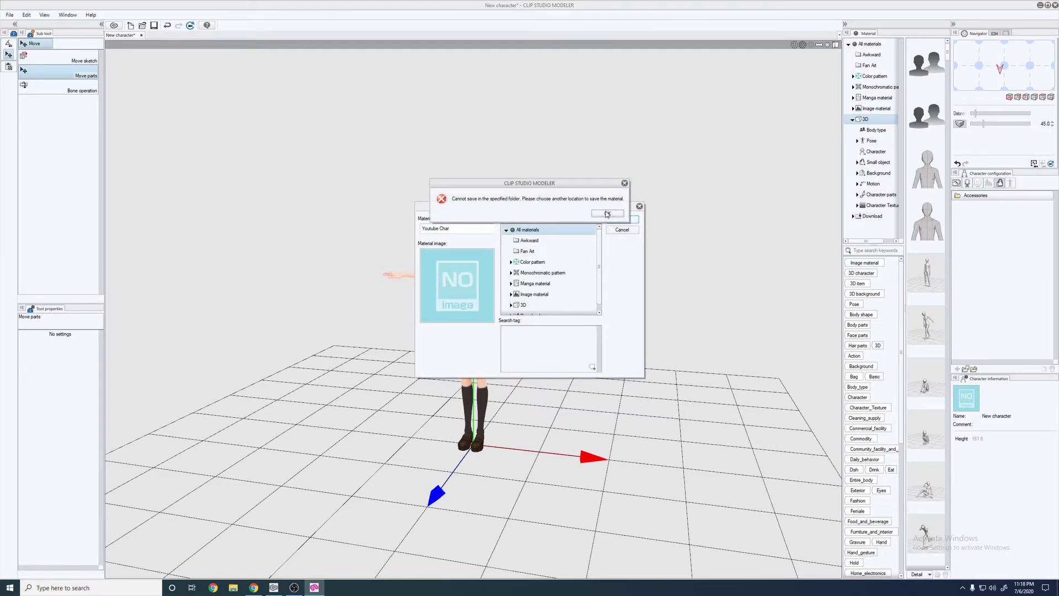
pyautogui.click(551, 240)
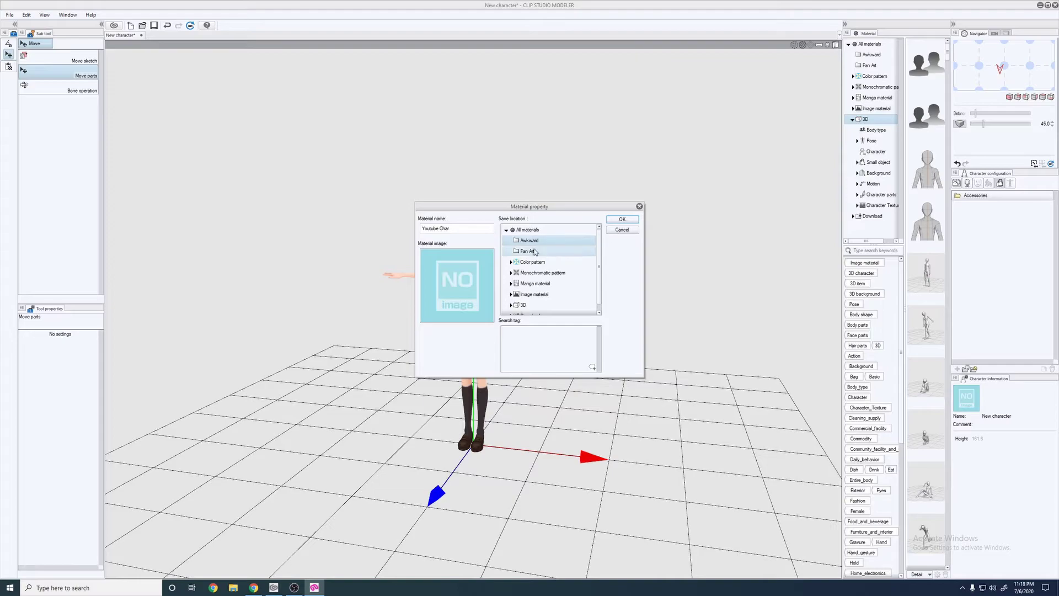
pyautogui.press('Return')
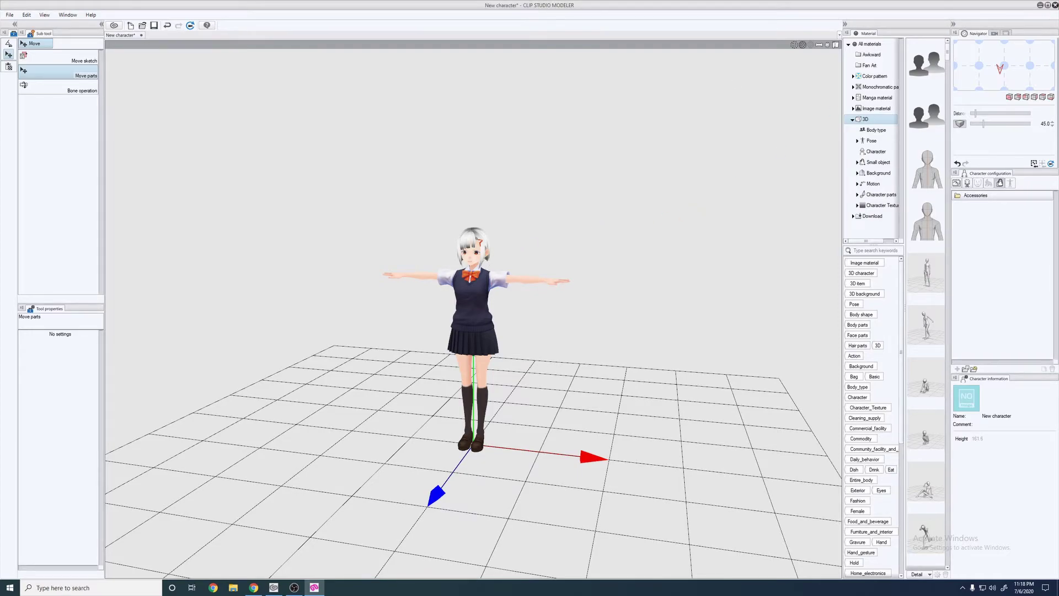
pyautogui.click(1054, 5)
pyautogui.click(550, 213)
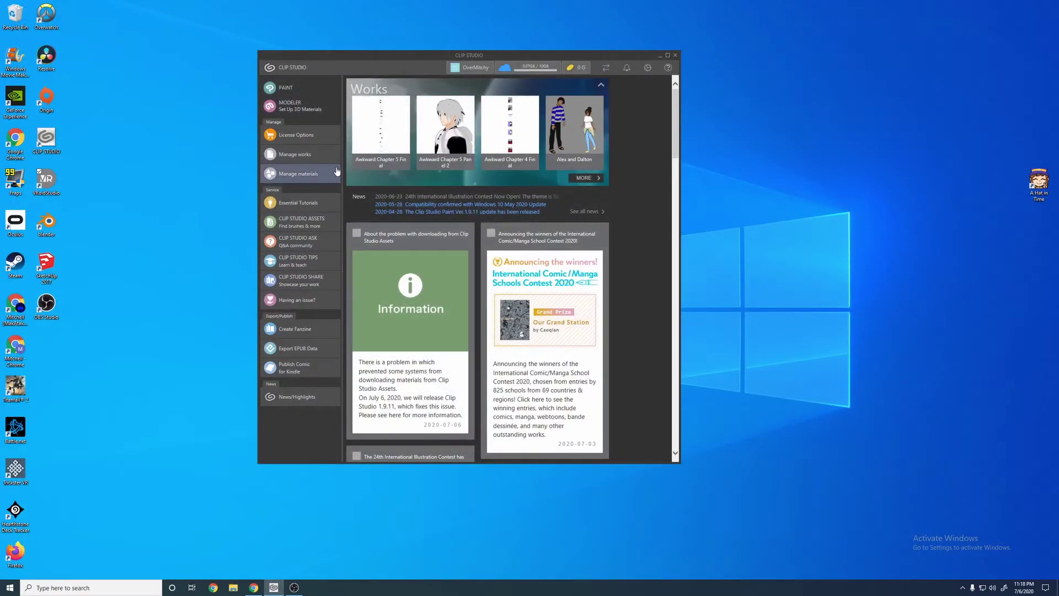
# - Launch Clip Studio Paint and create a new 2400 × 2400 px canvas
pyautogui.click(295, 87)
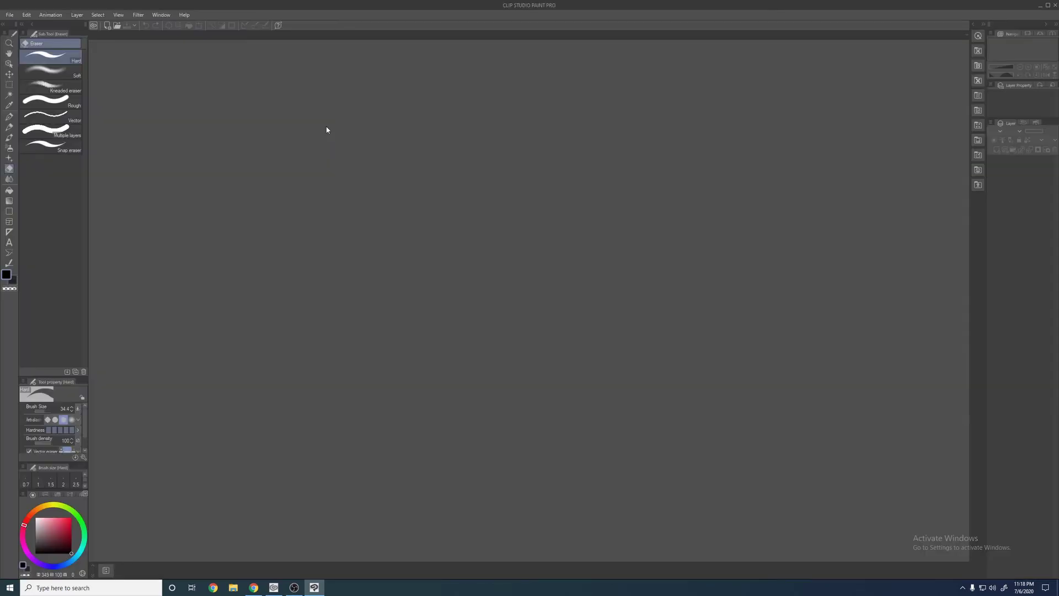
pyautogui.click(10, 15)
pyautogui.click(22, 26)
pyautogui.doubleClick(482, 267)
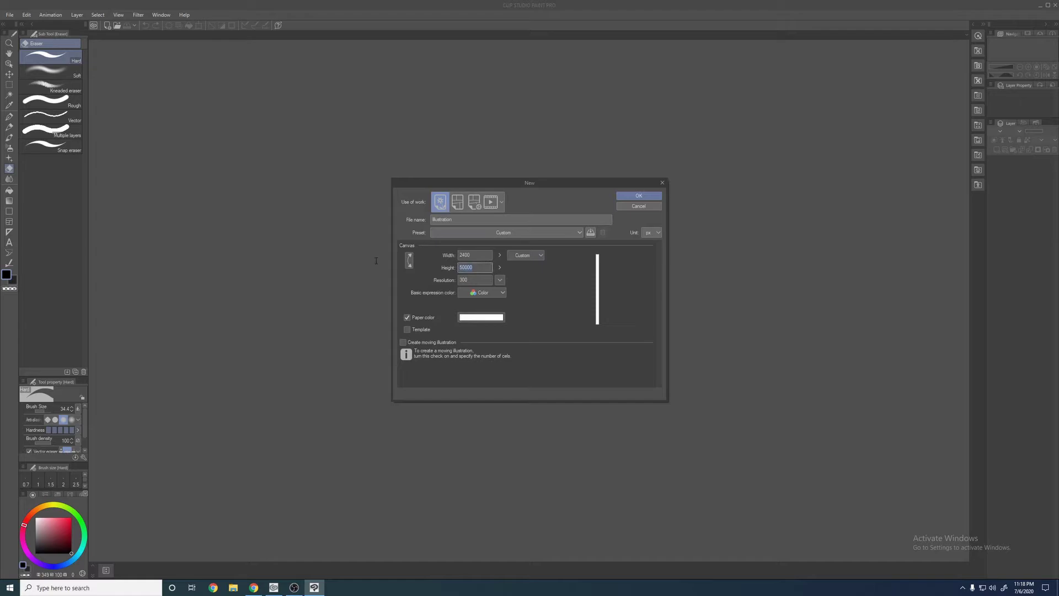
pyautogui.write('2400')
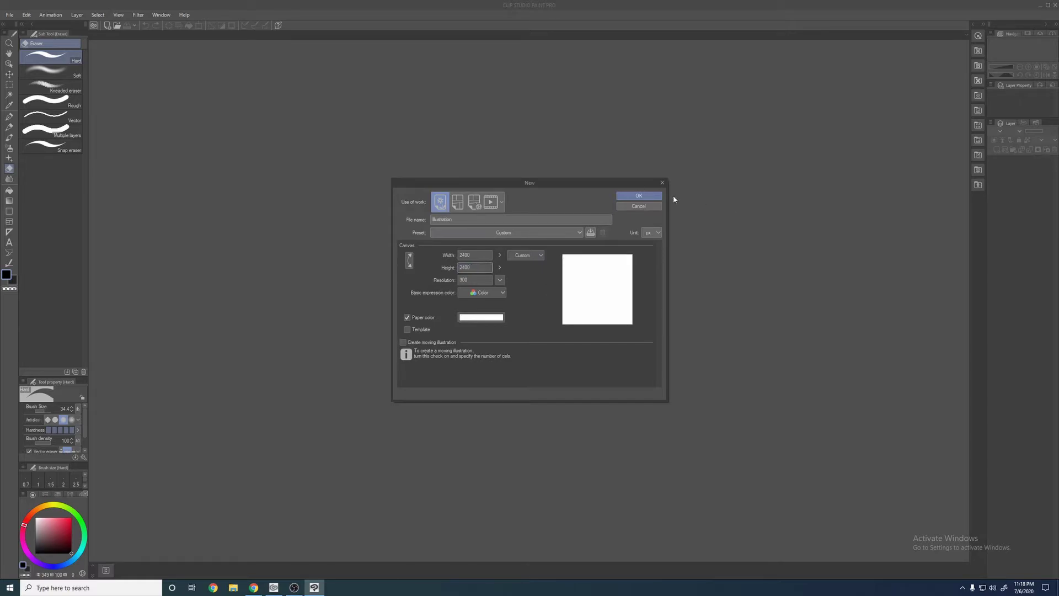
pyautogui.click(637, 195)
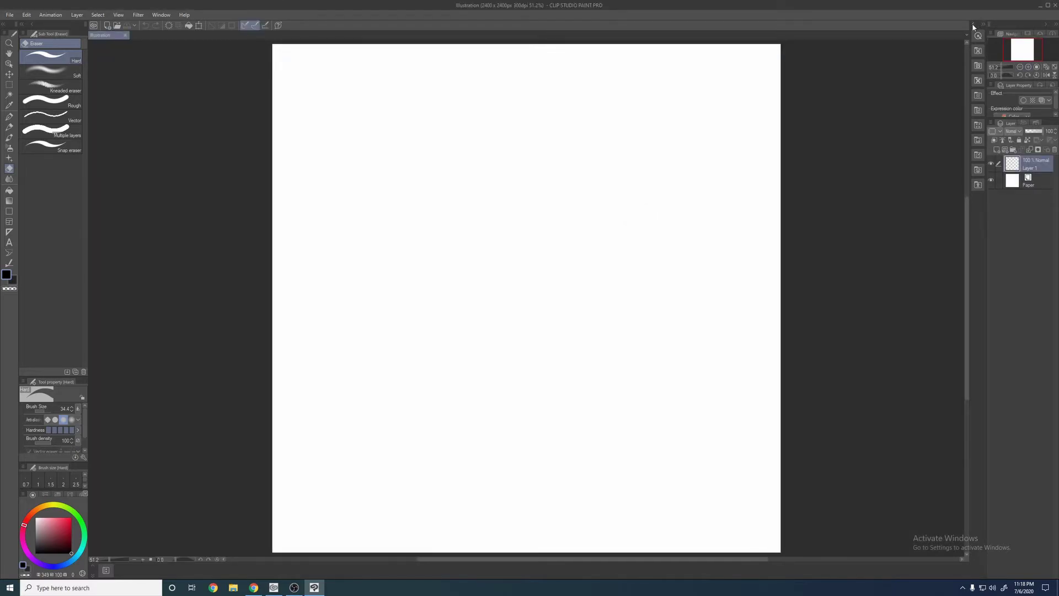
# - Place the Youtube Char material from the Fan Art folder on the canvas and adjust the camera angle
pyautogui.click(972, 24)
pyautogui.click(904, 70)
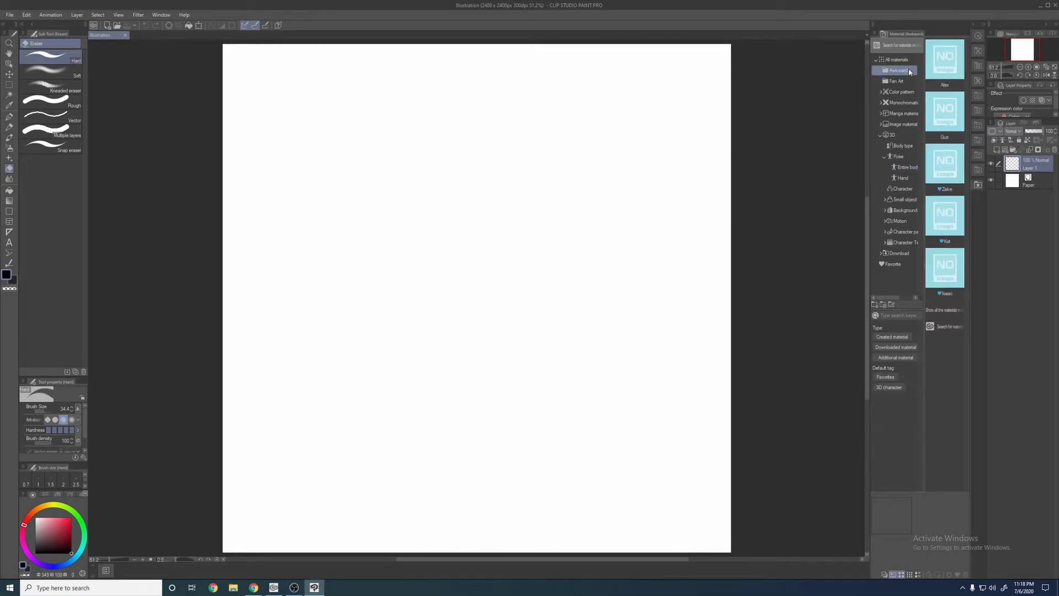
pyautogui.click(899, 81)
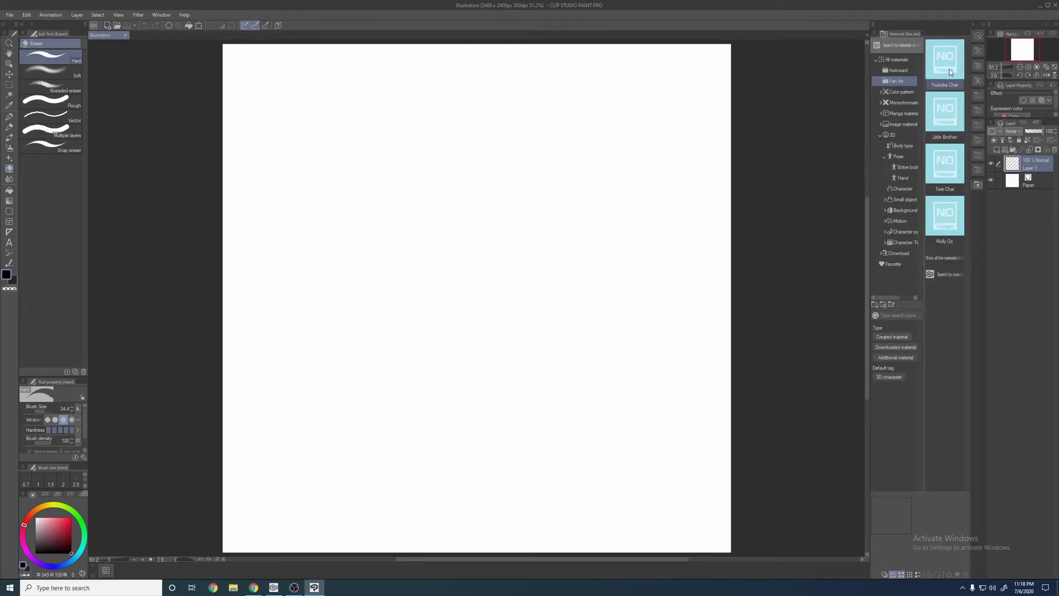
pyautogui.moveTo(949, 69); pyautogui.dragTo(460, 253)
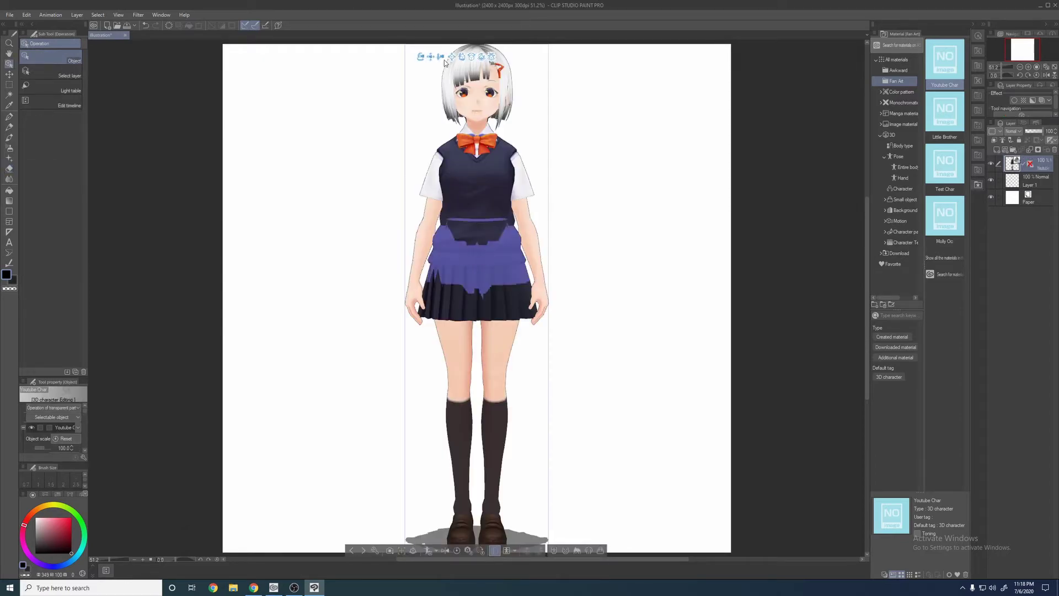
pyautogui.moveTo(444, 56); pyautogui.dragTo(404, 105)
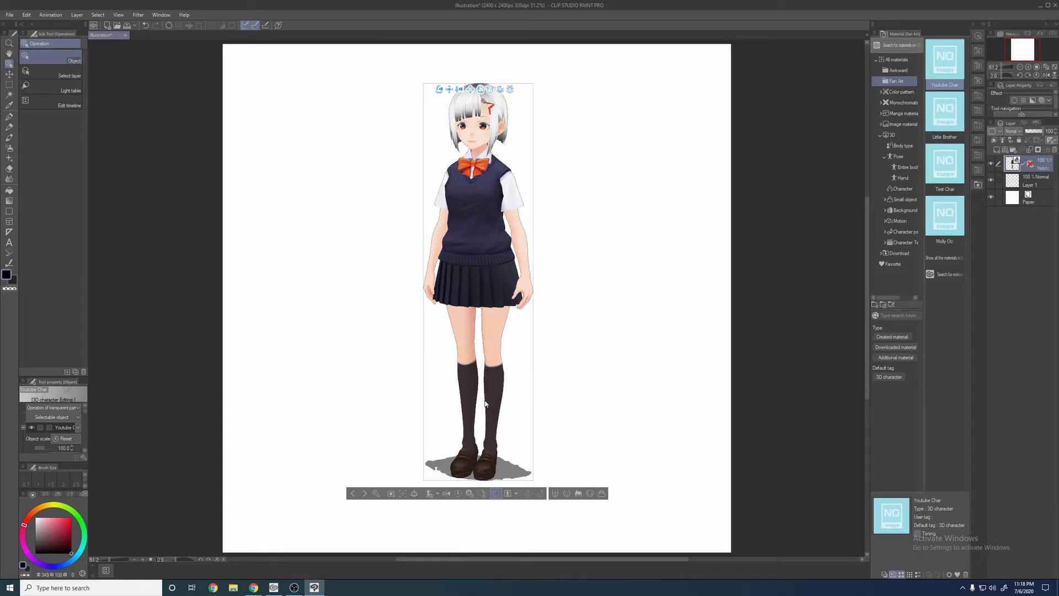
pyautogui.moveTo(439, 89); pyautogui.dragTo(457, 162)
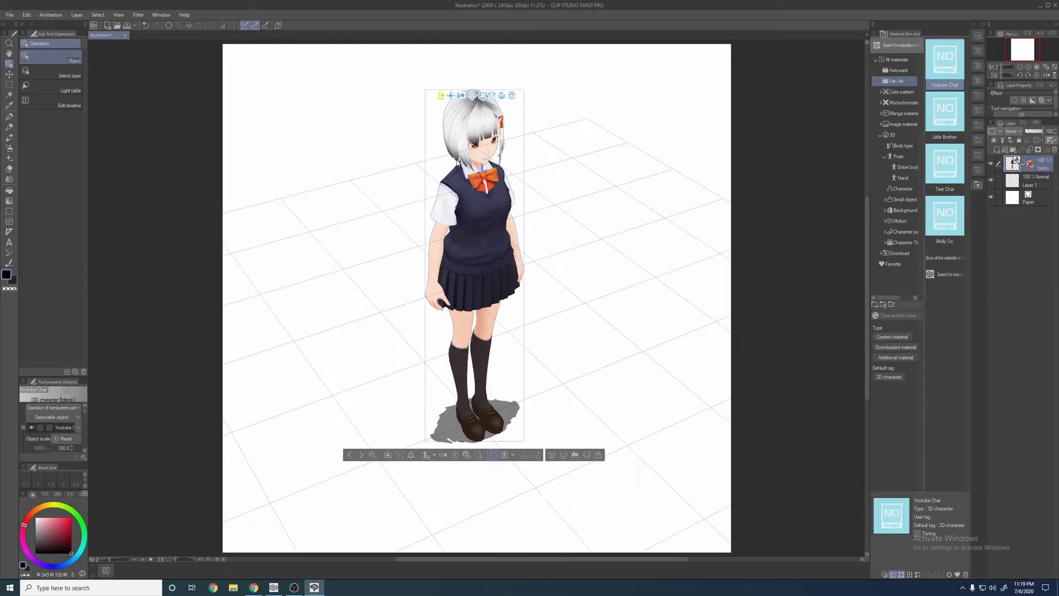
pyautogui.moveTo(420, 104); pyautogui.dragTo(456, 111)
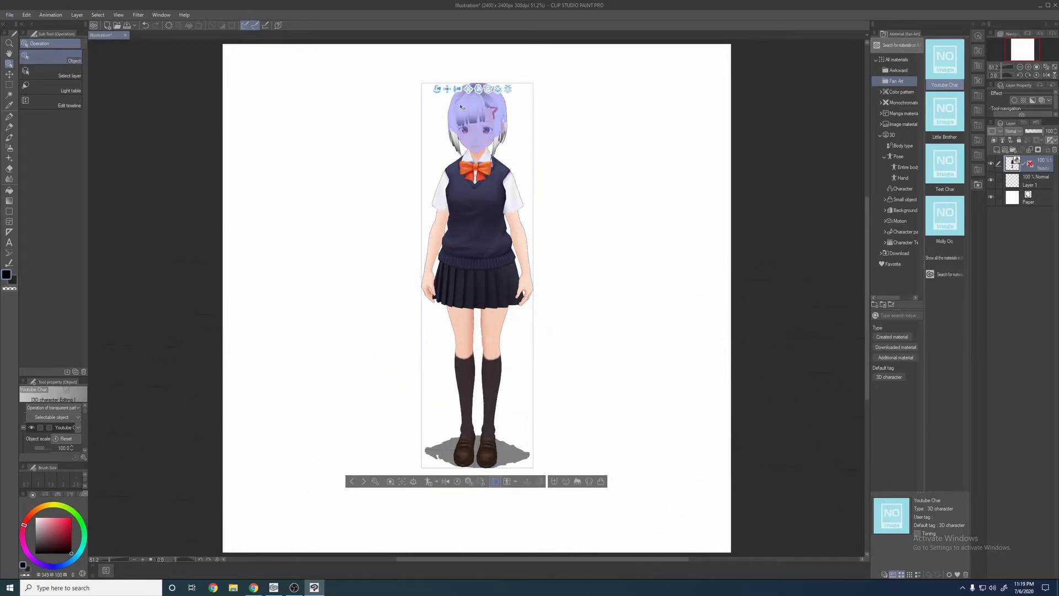
pyautogui.click(494, 480)
pyautogui.moveTo(478, 97); pyautogui.dragTo(379, 85)
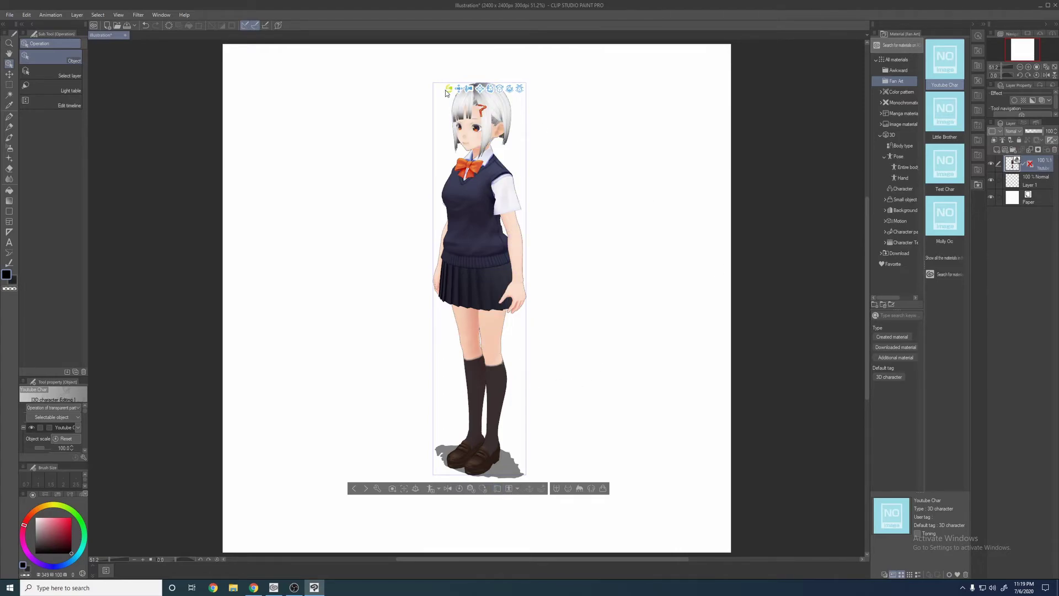
pyautogui.moveTo(448, 89); pyautogui.dragTo(560, 77)
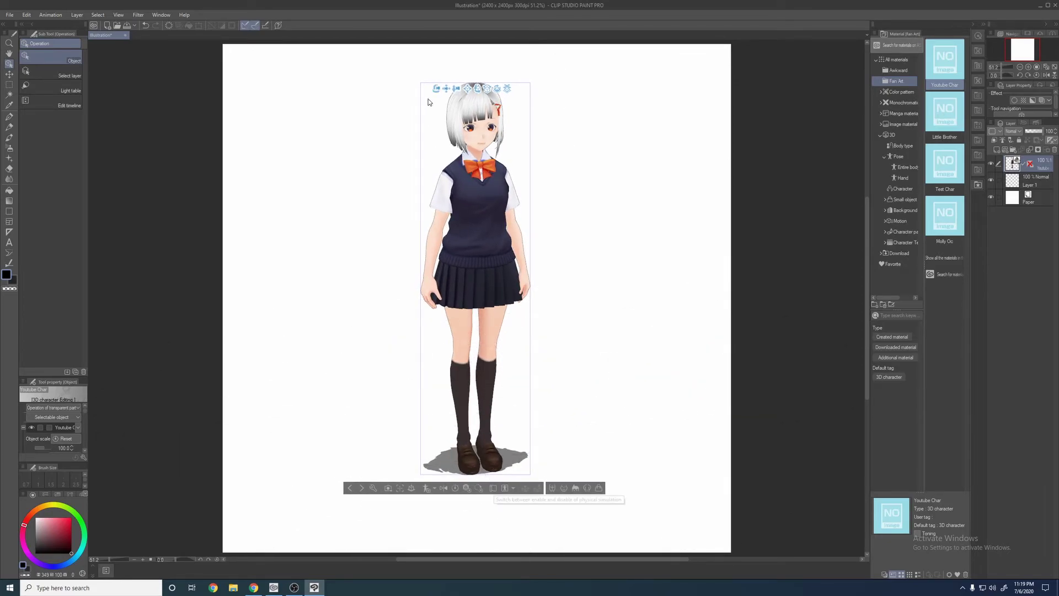
pyautogui.moveTo(435, 89)
pyautogui.mouseDown()
pyautogui.moveTo(331, 90)
pyautogui.moveTo(453, 80)
pyautogui.moveTo(409, 139)
pyautogui.moveTo(428, 149)
pyautogui.moveTo(404, 94)
pyautogui.moveTo(426, 85)
pyautogui.mouseUp()
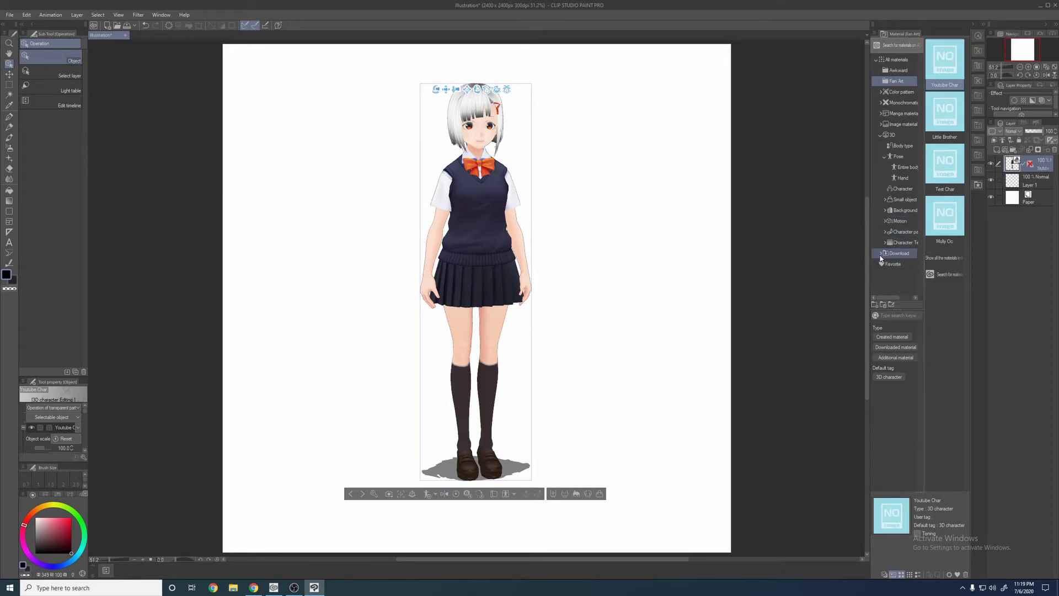
# - Browse the Material palette to Body type > Pose > Download and scroll the pose list
pyautogui.click(901, 148)
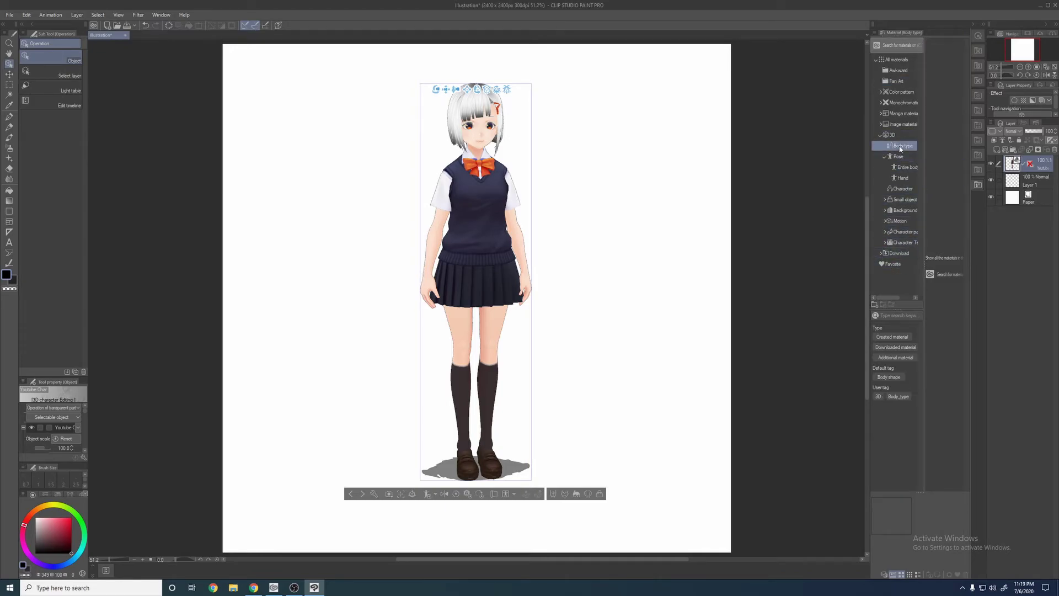
pyautogui.click(899, 157)
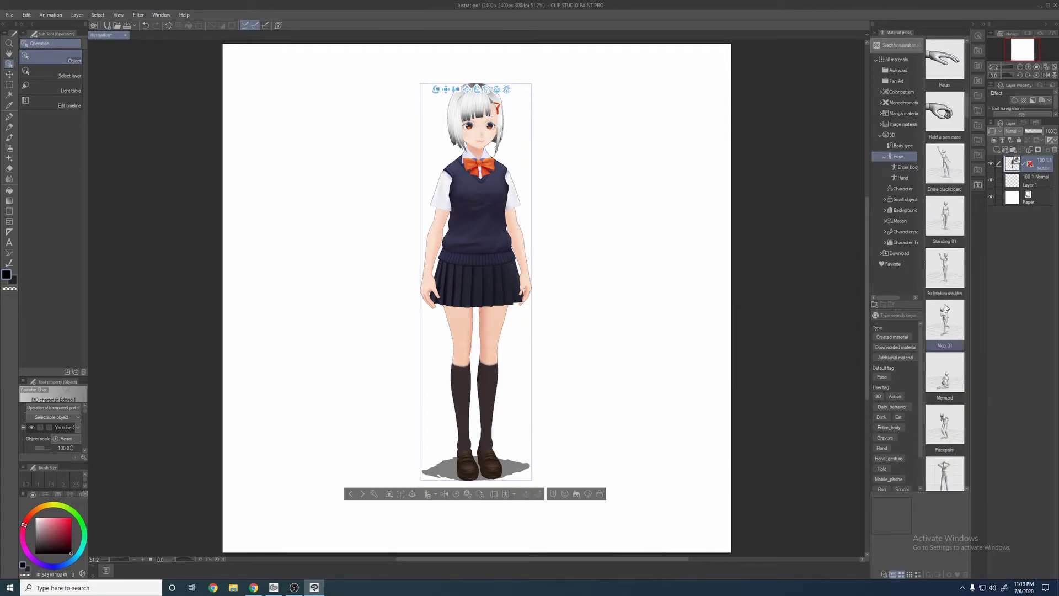
pyautogui.click(899, 253)
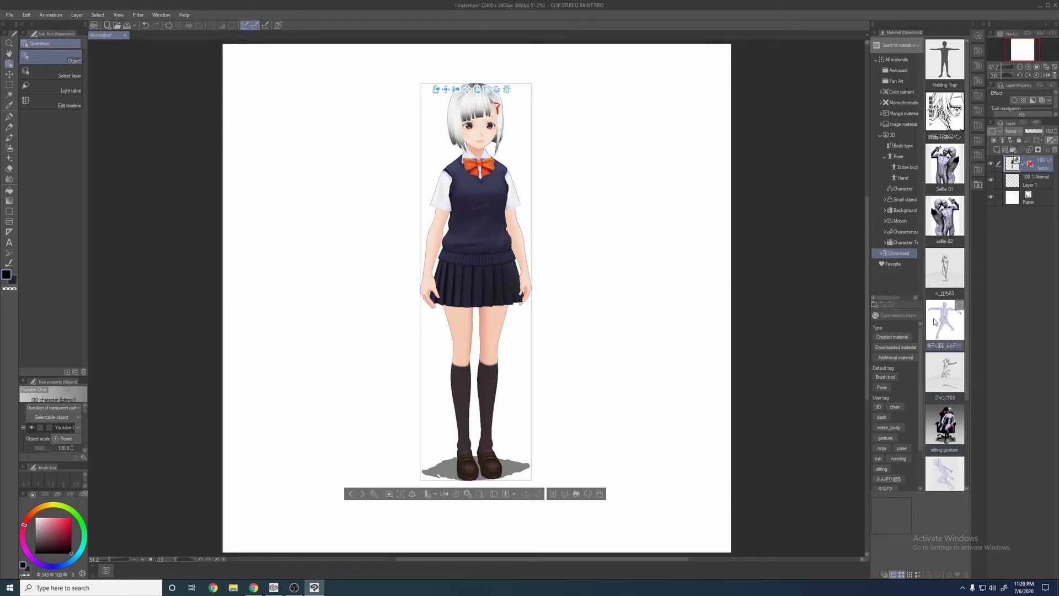
pyautogui.scroll(-2, 934, 321)
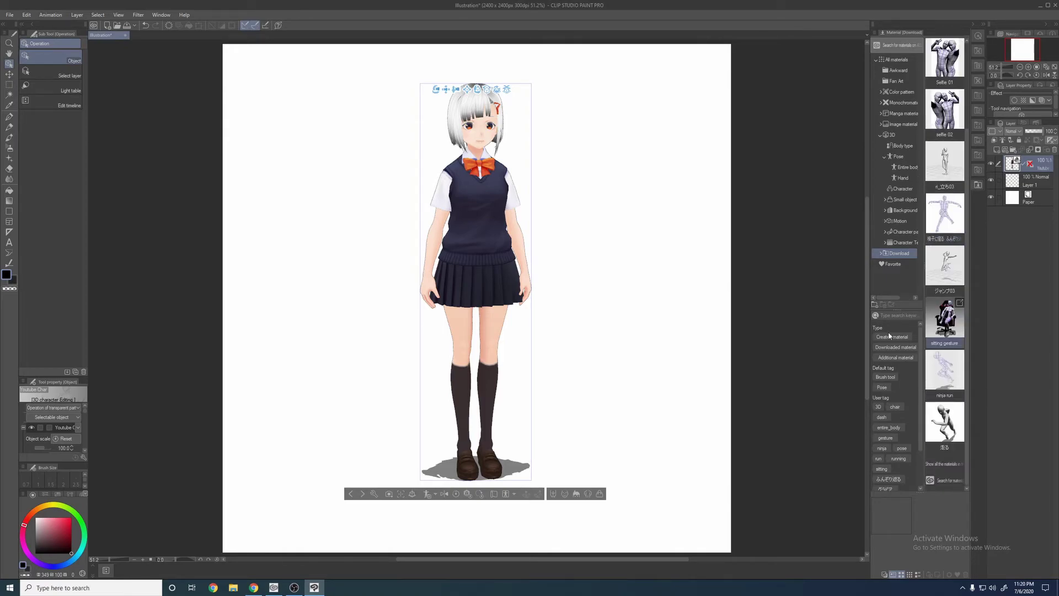
pyautogui.click(276, 588)
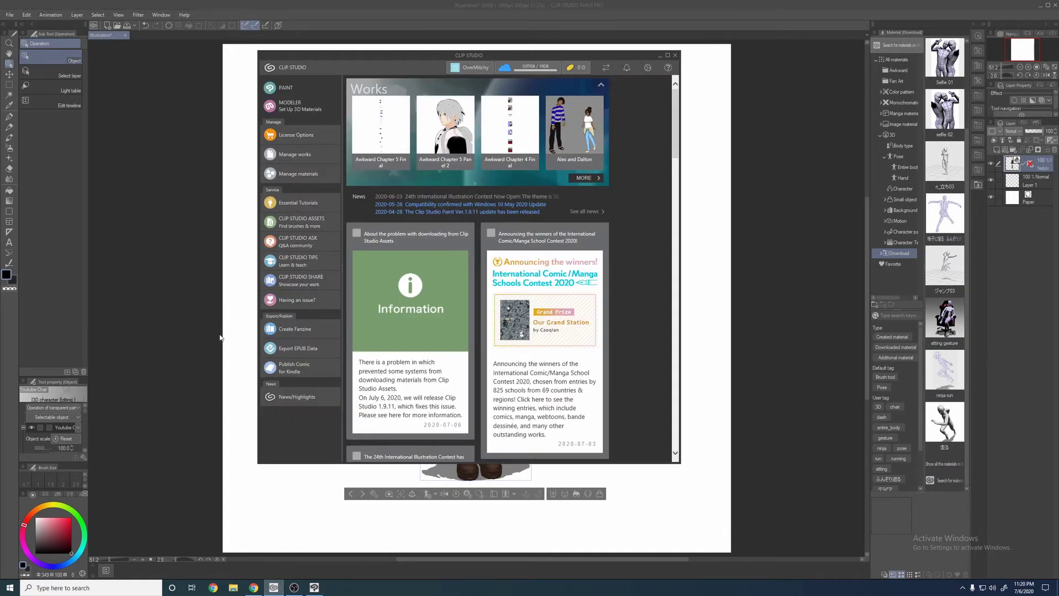
pyautogui.click(320, 223)
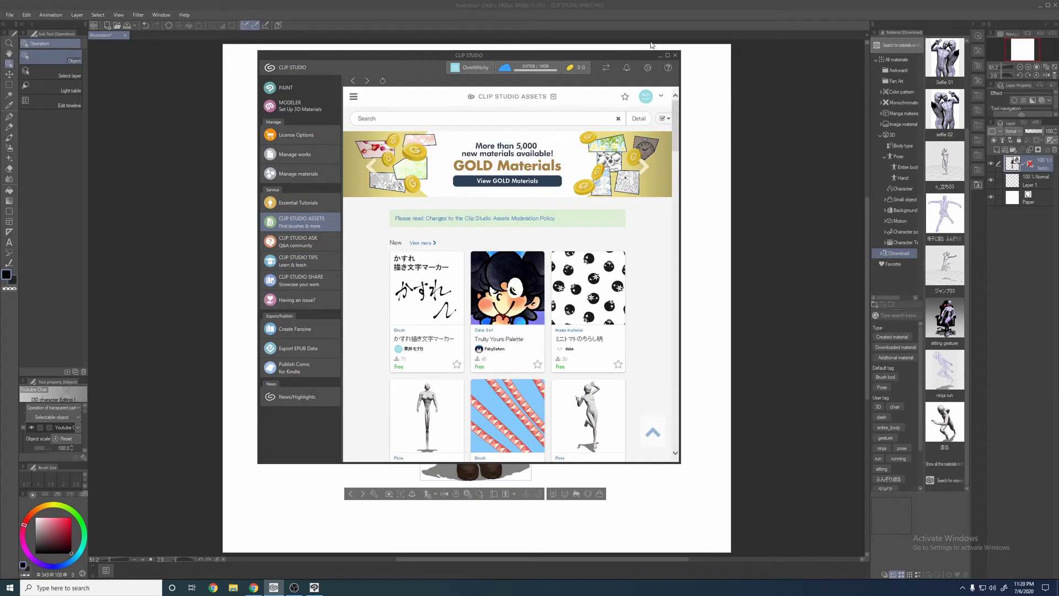
# - Select the 3D character and lift both arms out away from her body
pyautogui.click(674, 55)
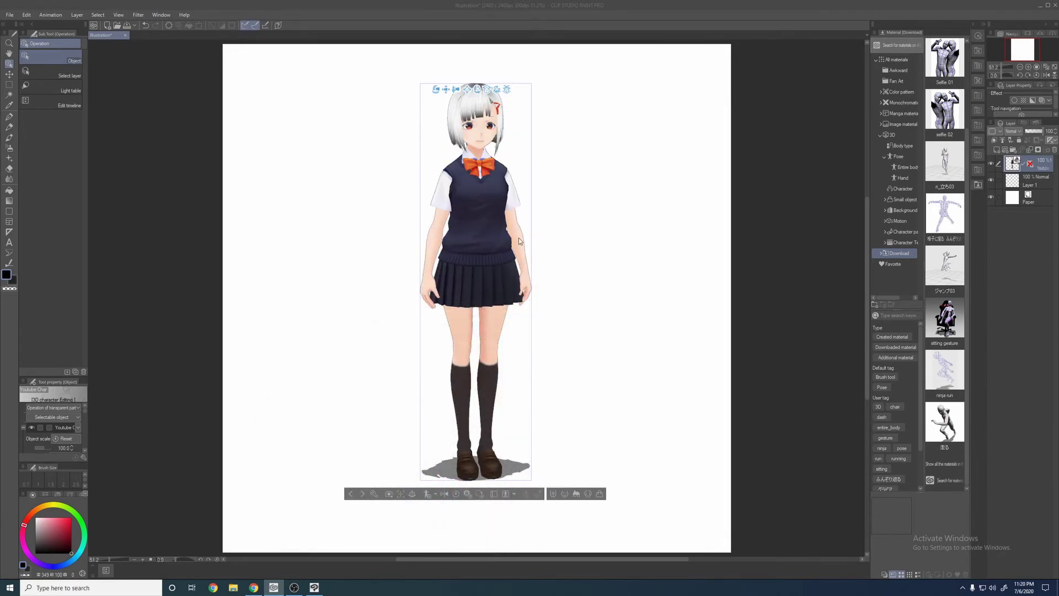
pyautogui.click(428, 261)
pyautogui.moveTo(431, 265); pyautogui.dragTo(400, 222)
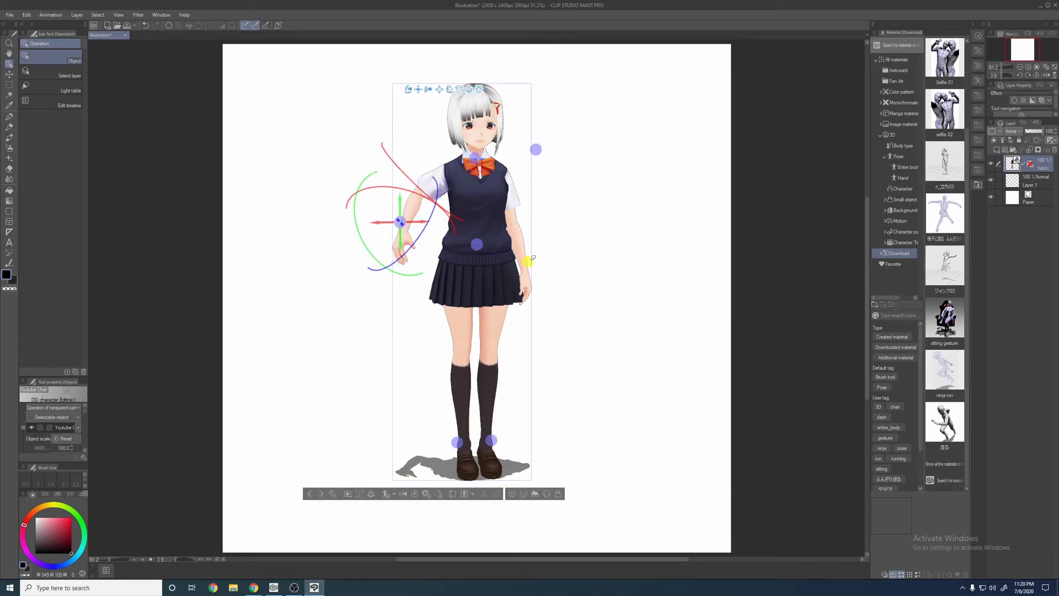
pyautogui.moveTo(528, 261); pyautogui.dragTo(552, 223)
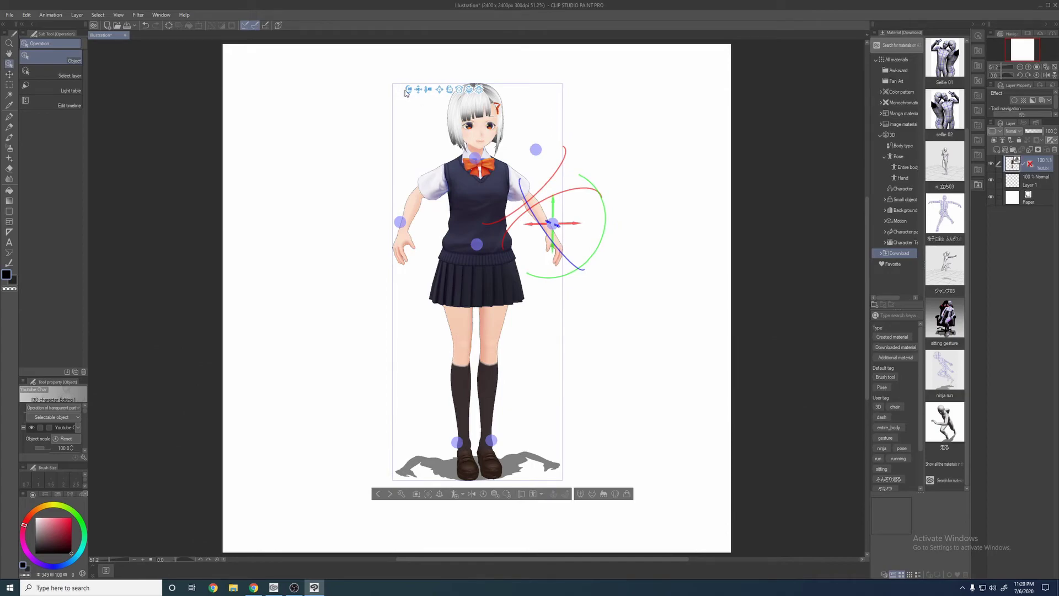
# - Bend one arm forward from the hip, then apply the ジャンプ03 jump pose to the model
pyautogui.moveTo(424, 113); pyautogui.dragTo(509, 108)
pyautogui.moveTo(432, 241); pyautogui.dragTo(495, 241)
pyautogui.moveTo(468, 120); pyautogui.dragTo(359, 83)
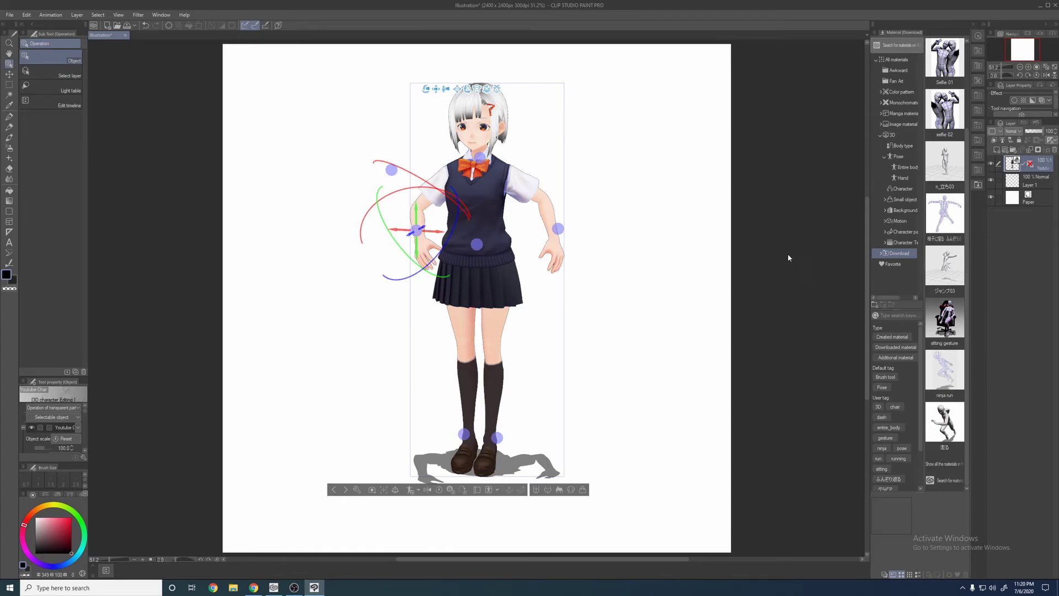
pyautogui.moveTo(950, 268); pyautogui.dragTo(460, 240)
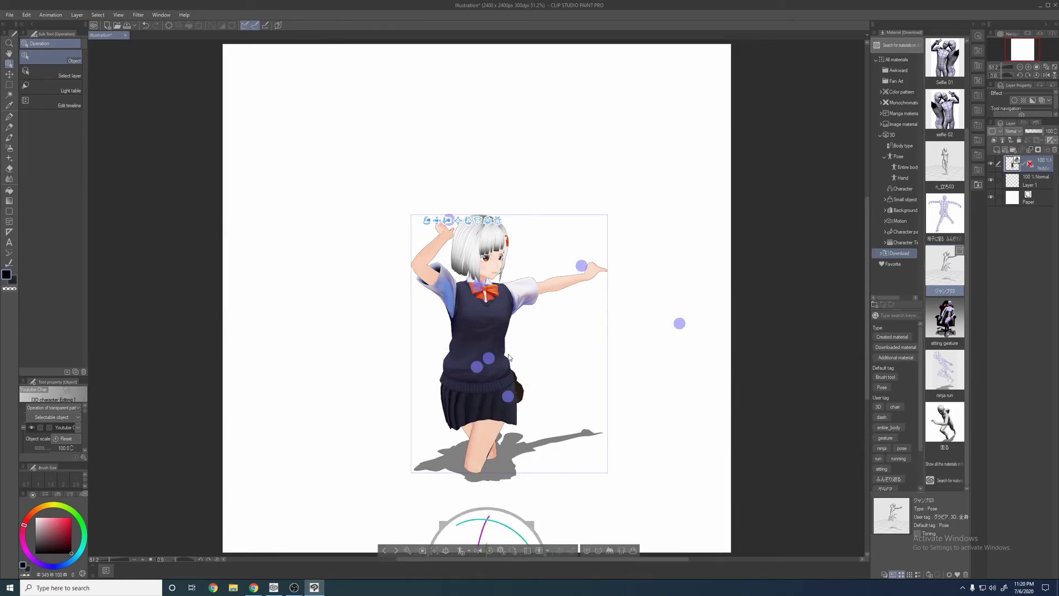
# - Frame the camera so the whole jumping character fills the canvas, then select her lower leg
pyautogui.moveTo(446, 223); pyautogui.dragTo(535, 255)
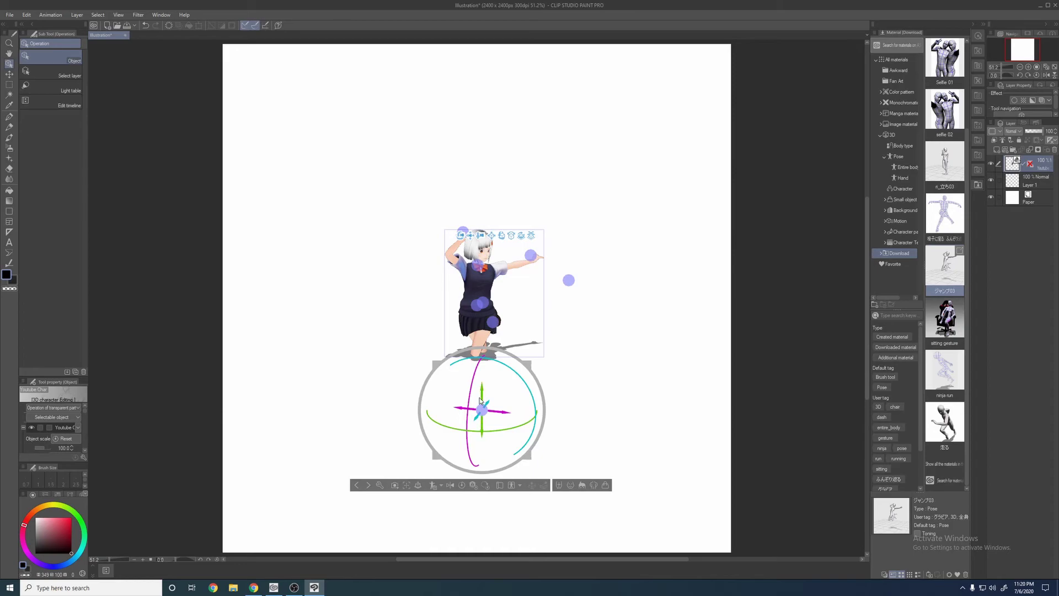
pyautogui.moveTo(474, 282); pyautogui.dragTo(464, 278)
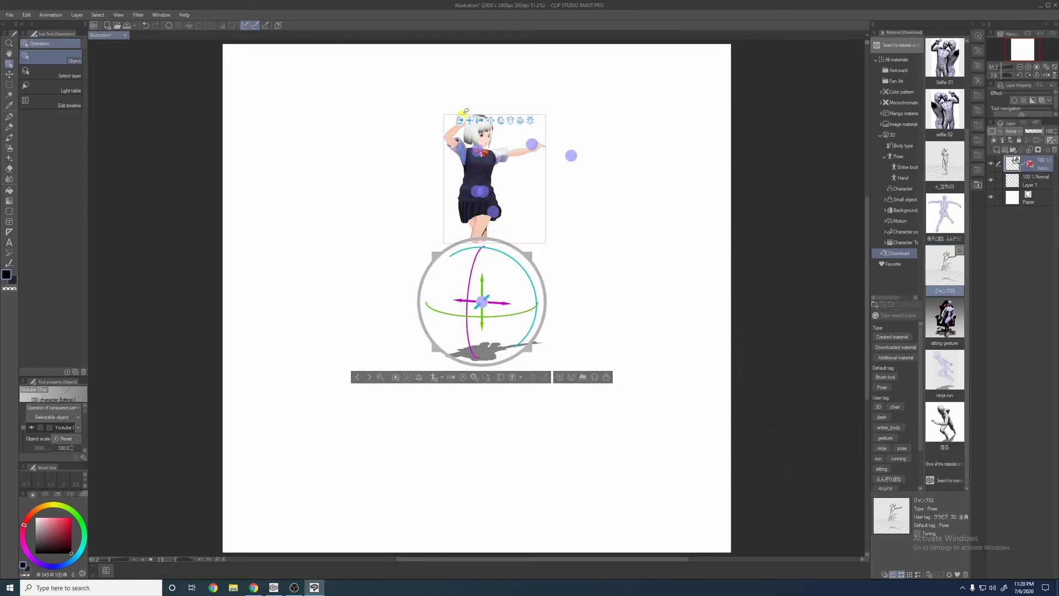
pyautogui.hotkey('ctrl', 'z')
pyautogui.hotkey('ctrl', 'z')
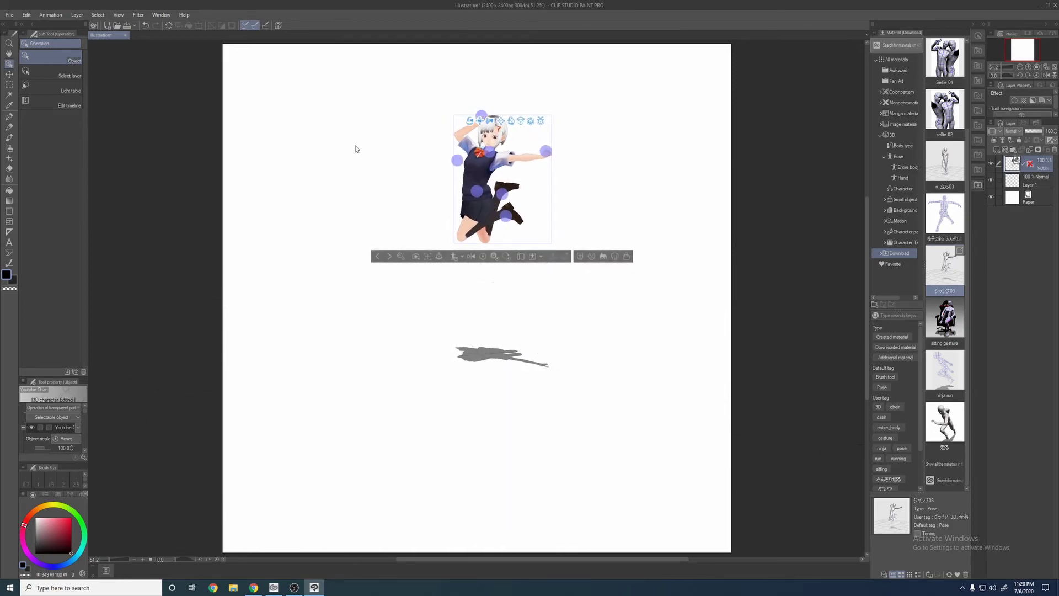
pyautogui.moveTo(506, 118); pyautogui.dragTo(443, 90)
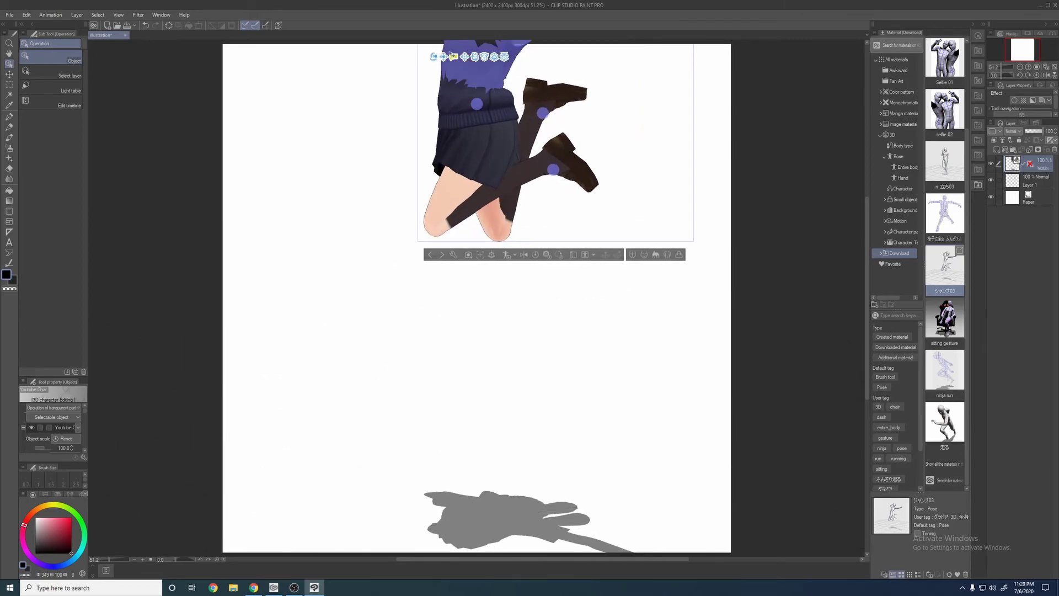
pyautogui.hotkey('ctrl', 'z')
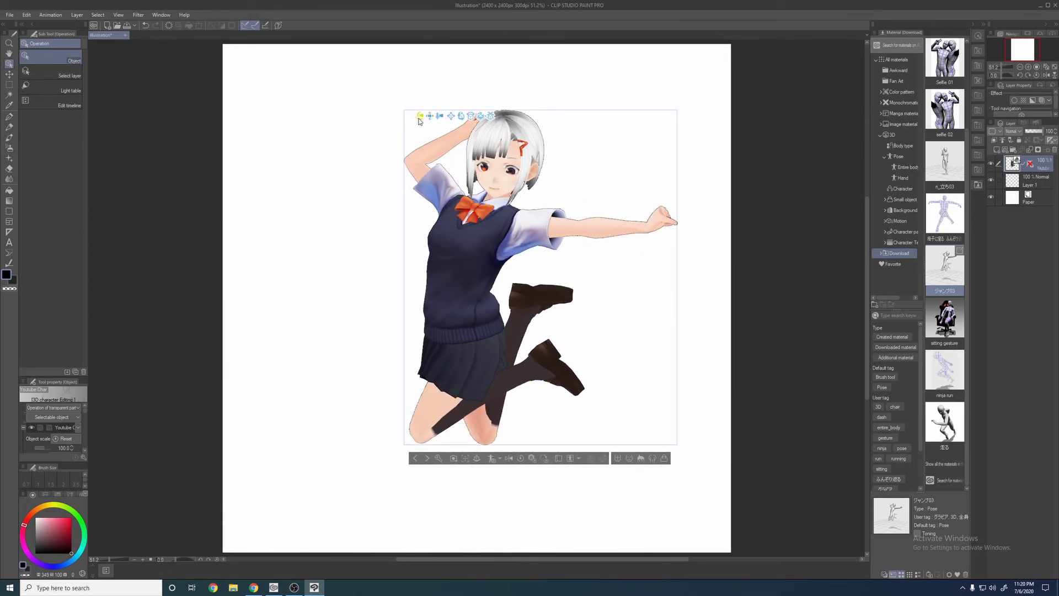
pyautogui.hotkey('ctrl', 'z')
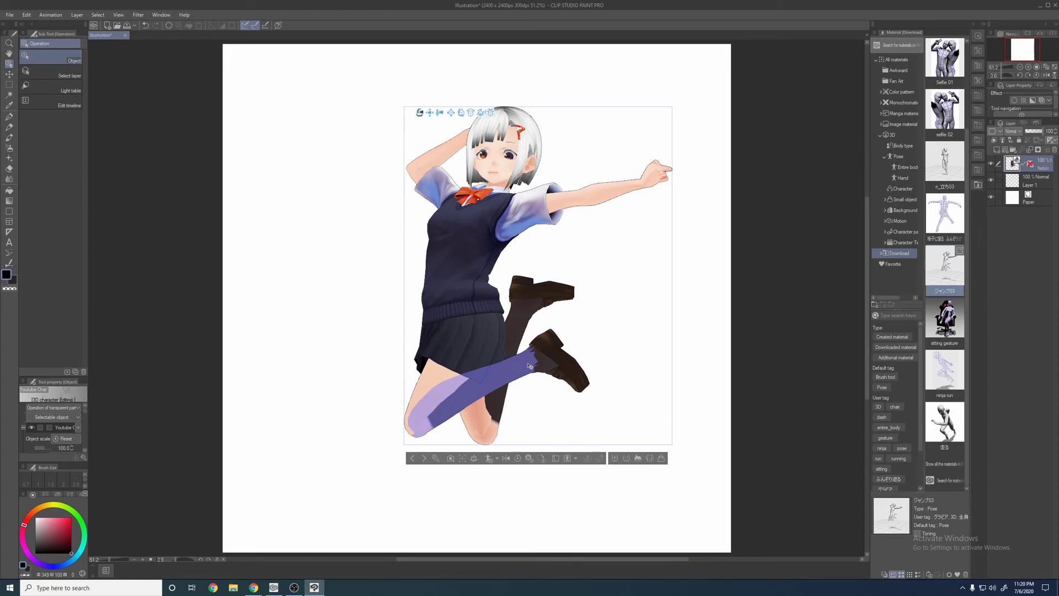
pyautogui.click(532, 381)
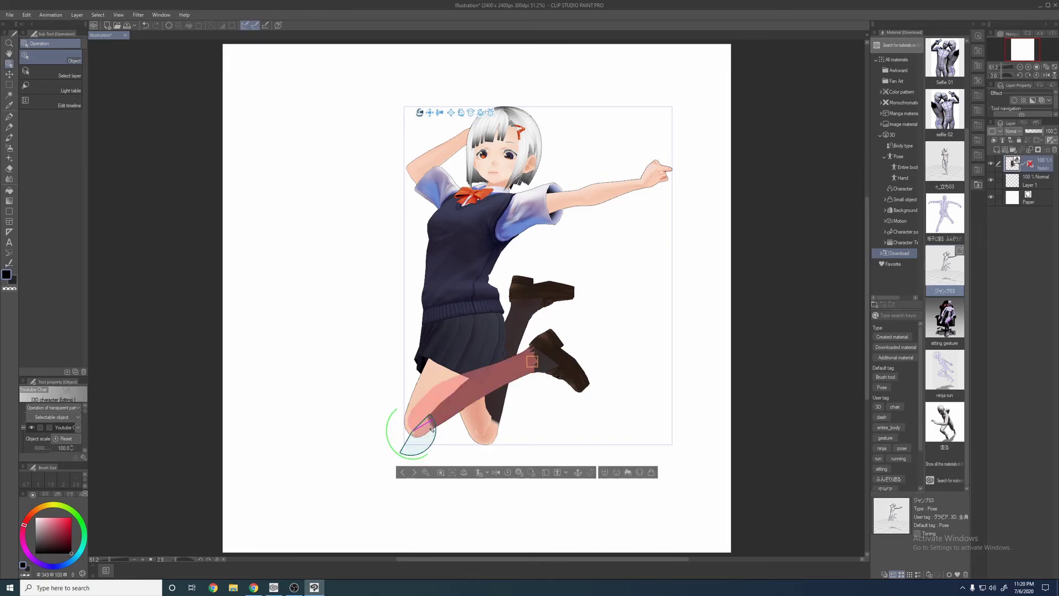
# - Swing the lower leg down at the knee, tilt the head slightly, and reframe the camera
pyautogui.moveTo(393, 431); pyautogui.dragTo(389, 423)
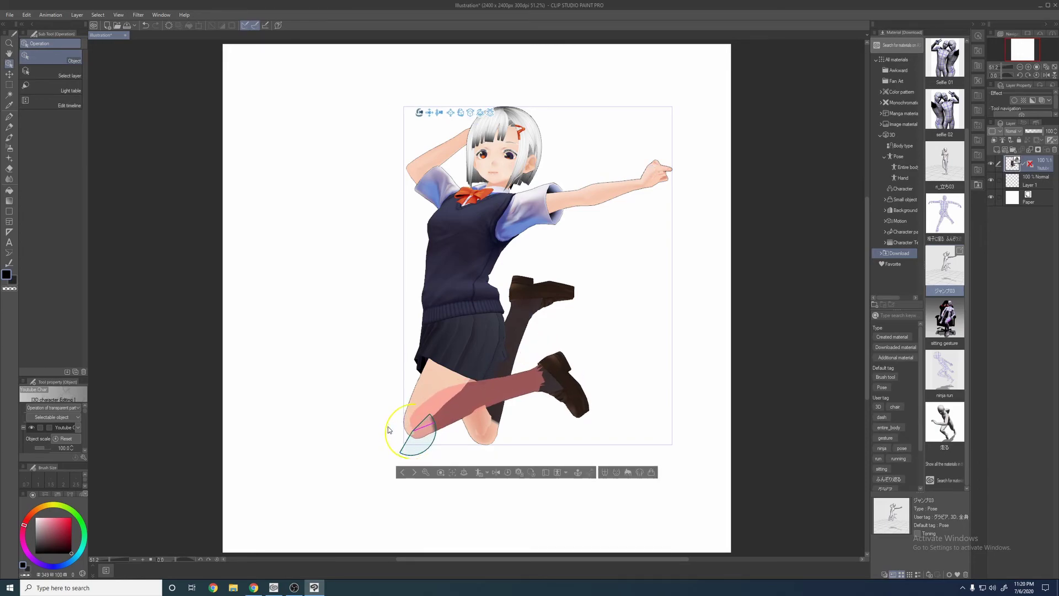
pyautogui.moveTo(438, 112); pyautogui.dragTo(422, 98)
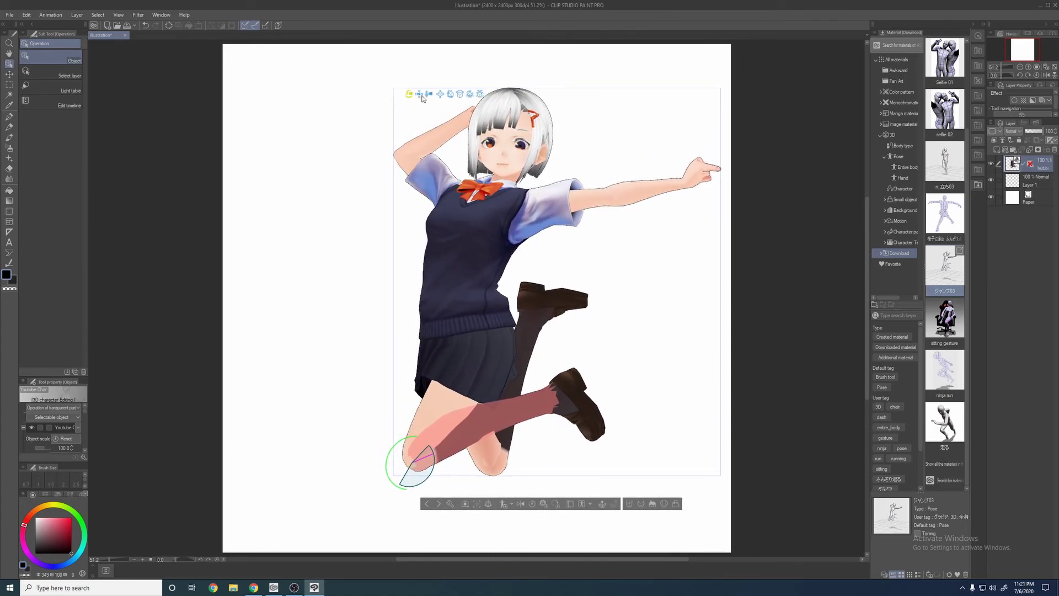
pyautogui.click(529, 147)
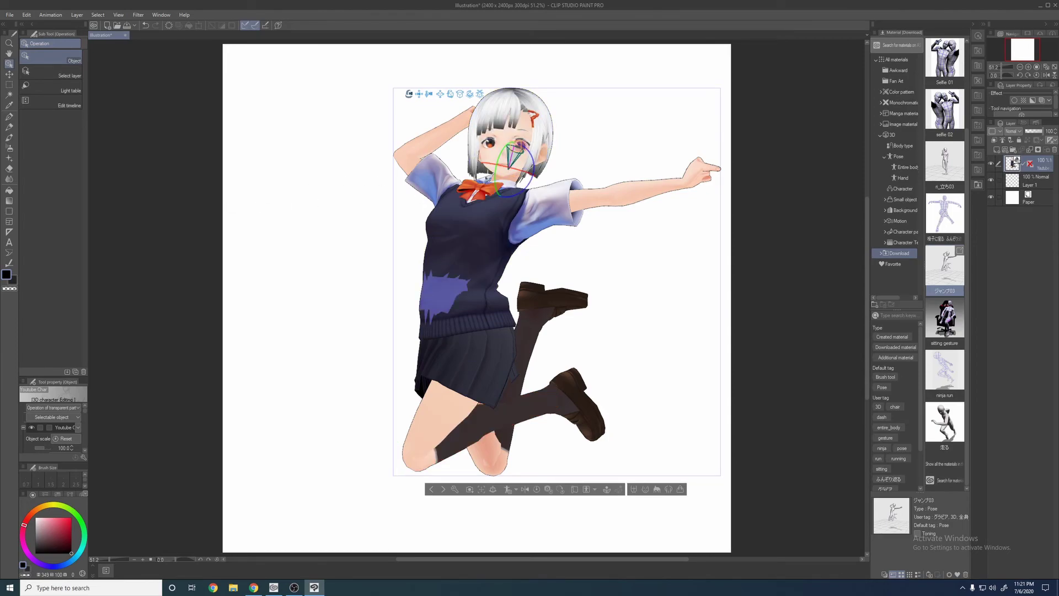
pyautogui.moveTo(504, 164); pyautogui.dragTo(501, 161)
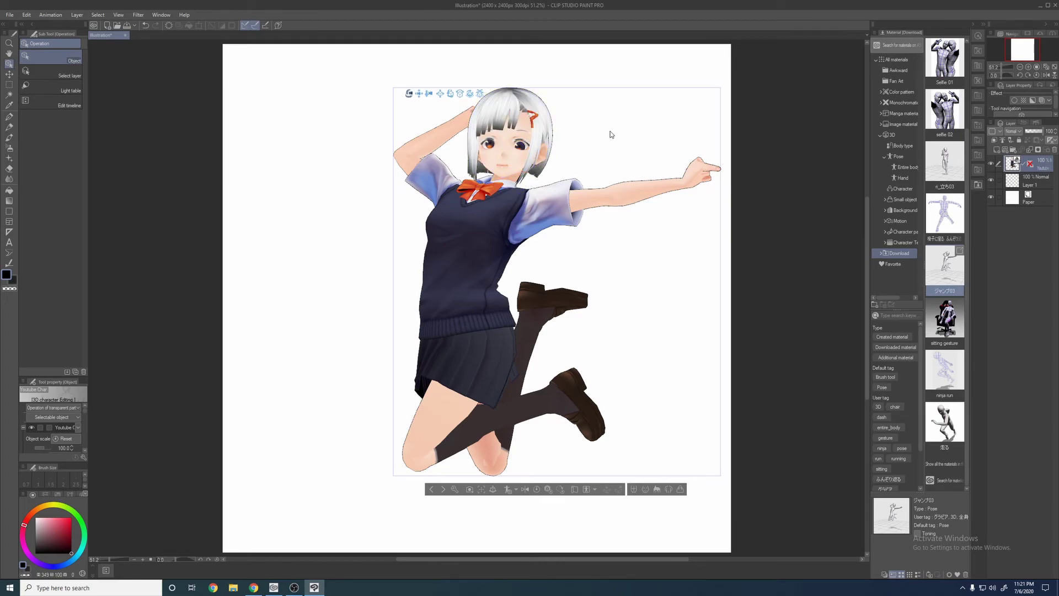
pyautogui.moveTo(417, 94); pyautogui.dragTo(503, 158)
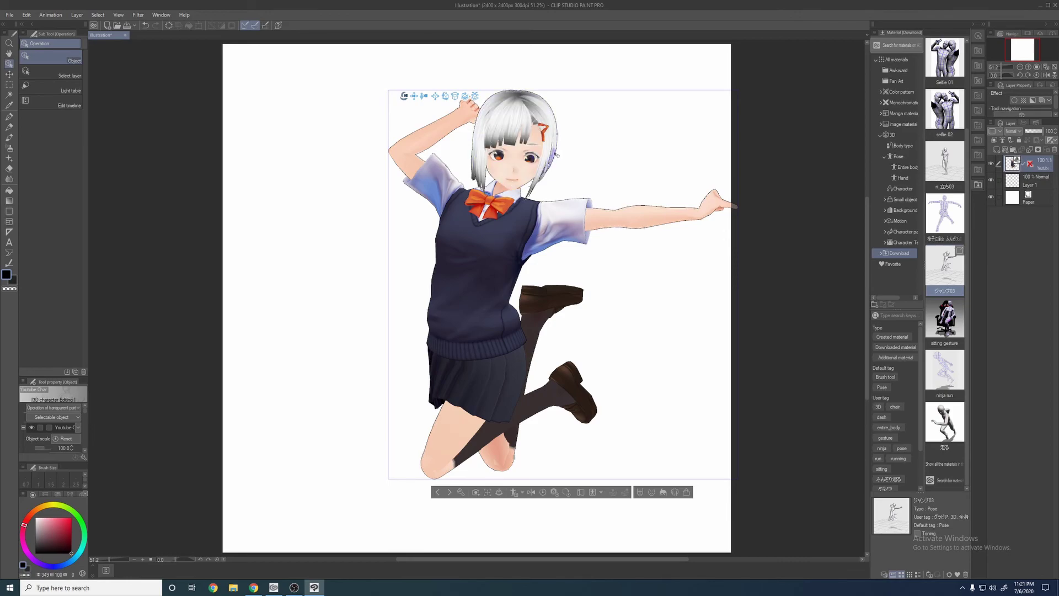
pyautogui.moveTo(405, 96); pyautogui.dragTo(376, 89)
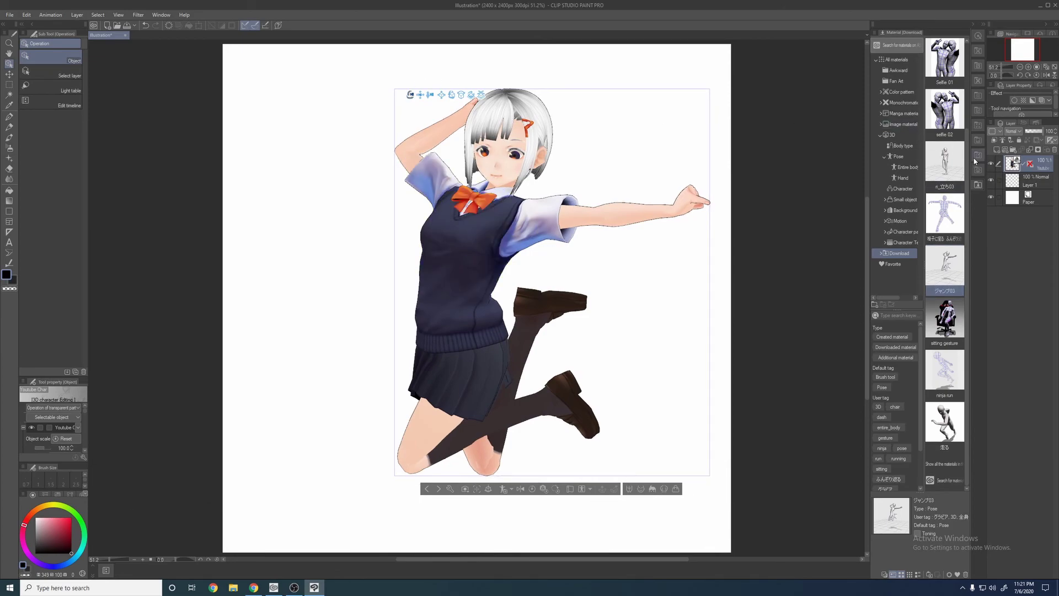
# - Lower the 3D character layer to 77% opacity and add an empty Layer 2 above it
pyautogui.click(1039, 131)
pyautogui.hotkey('ctrl', 'shift', 'n')
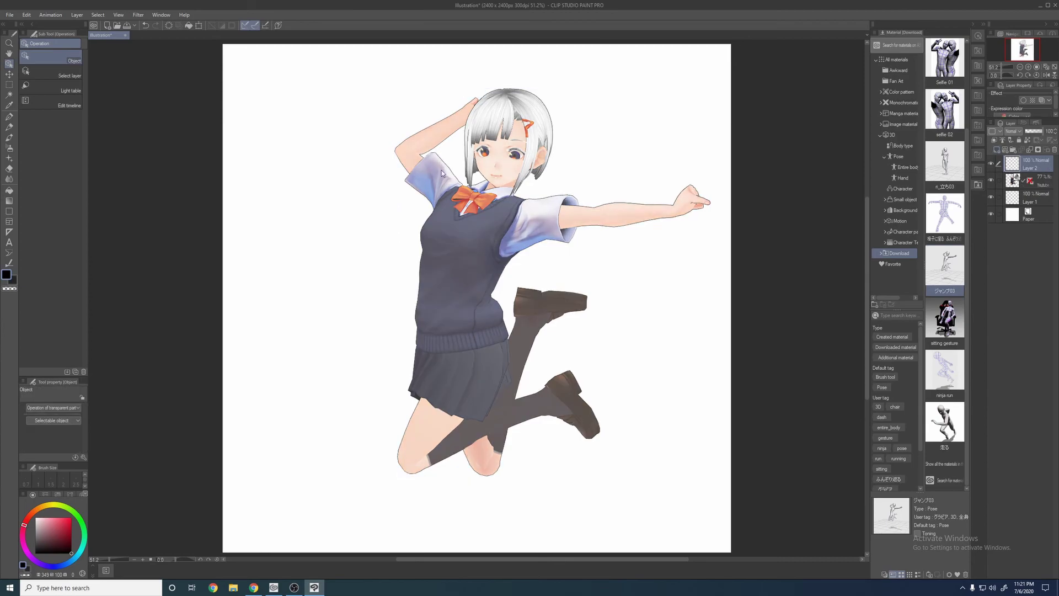